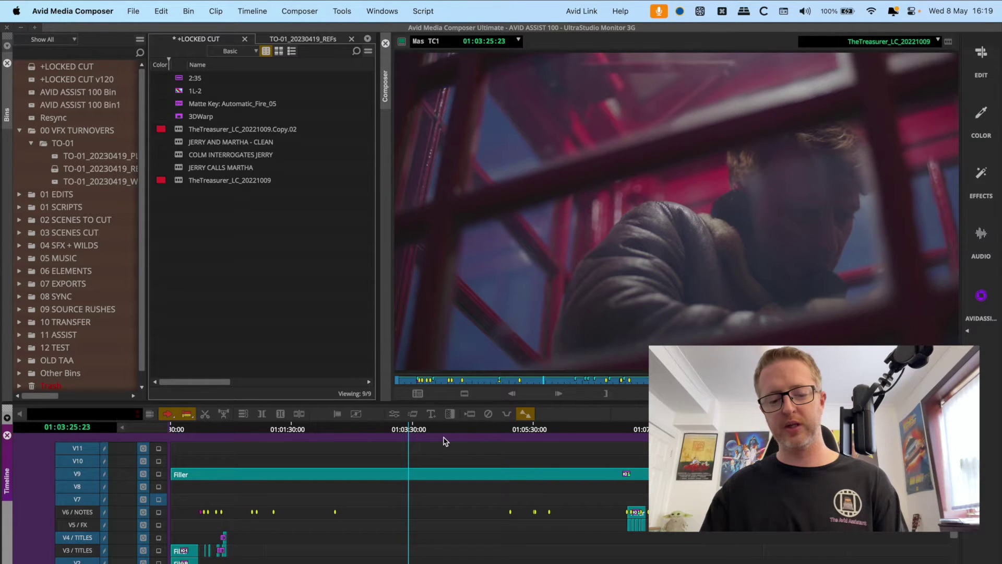
Drop the Film > Anamorphic Mask effect onto the filler on track V8
key(super+8)
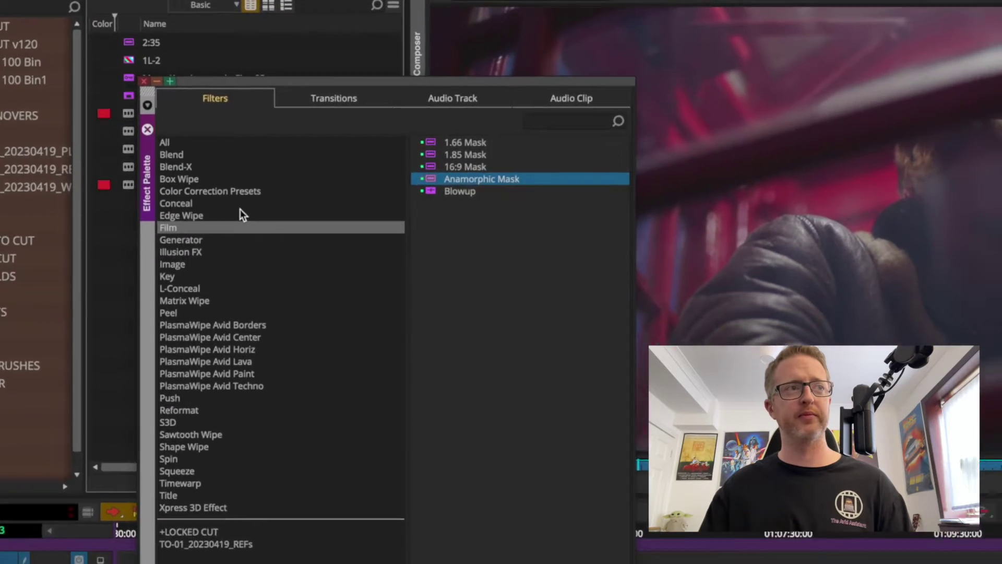
click(230, 211)
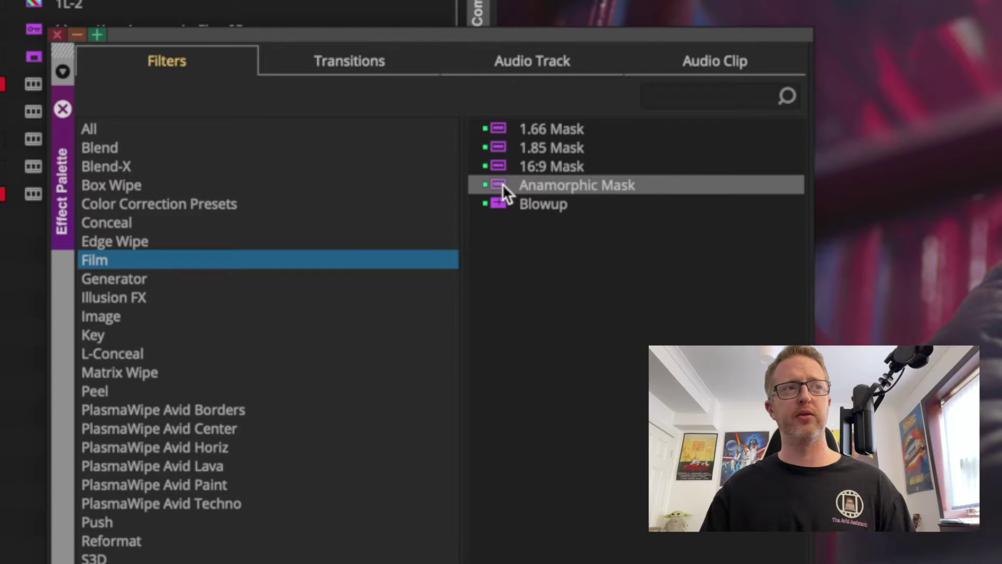
click(503, 184)
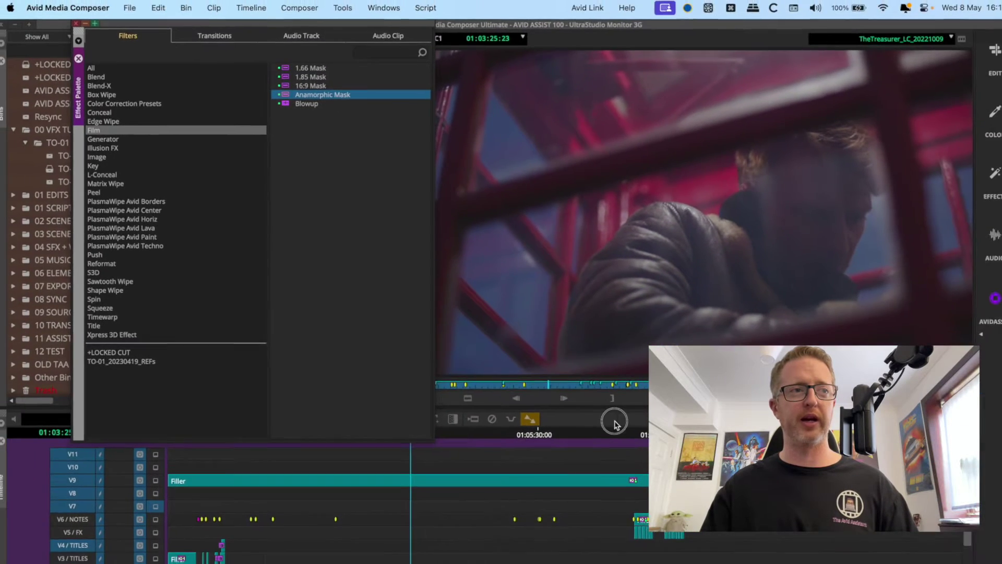
click(420, 491)
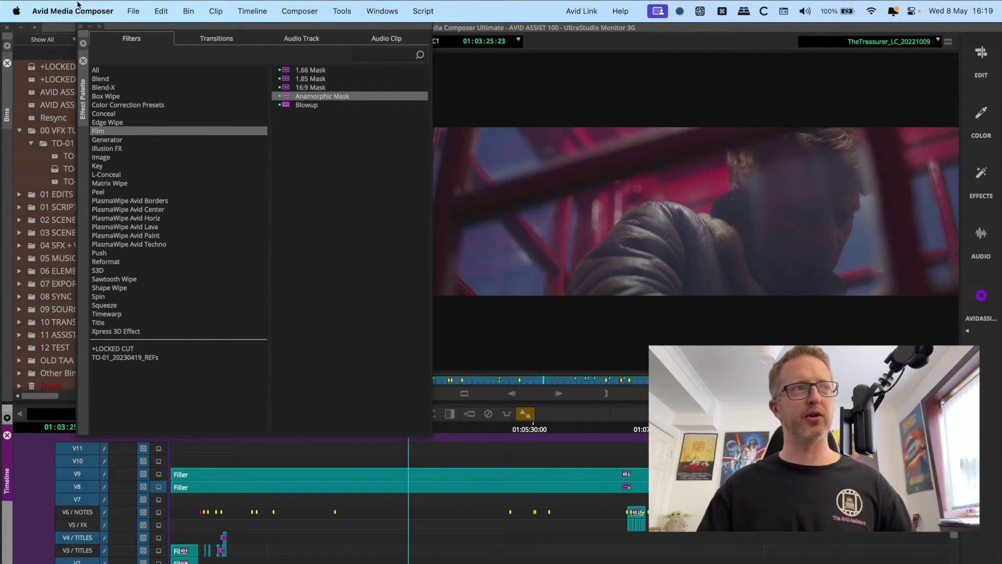
click(83, 62)
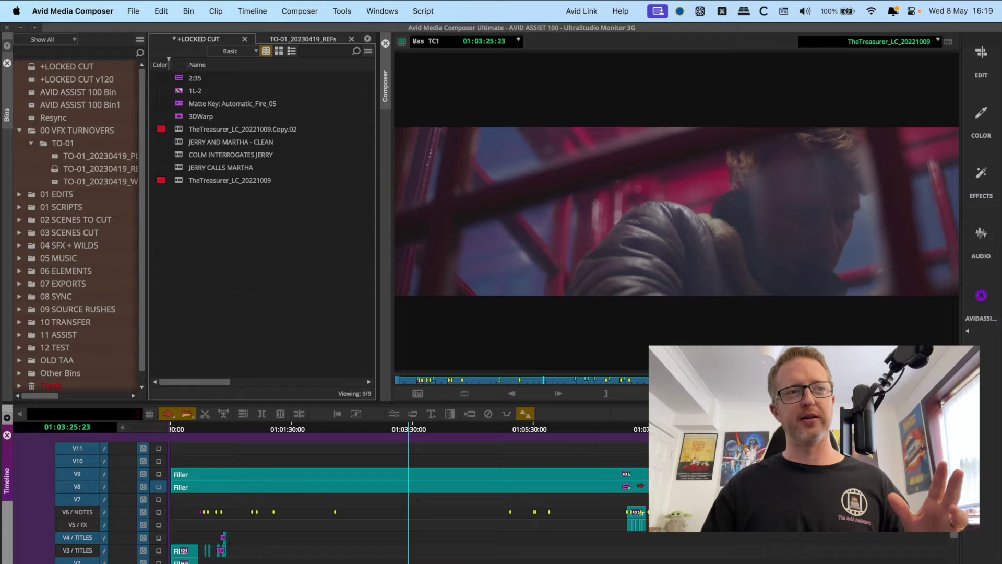
In Effect Mode, raise the V8 Anamorphic Mask's Scaling Hgt from 53 to 81
click(558, 486)
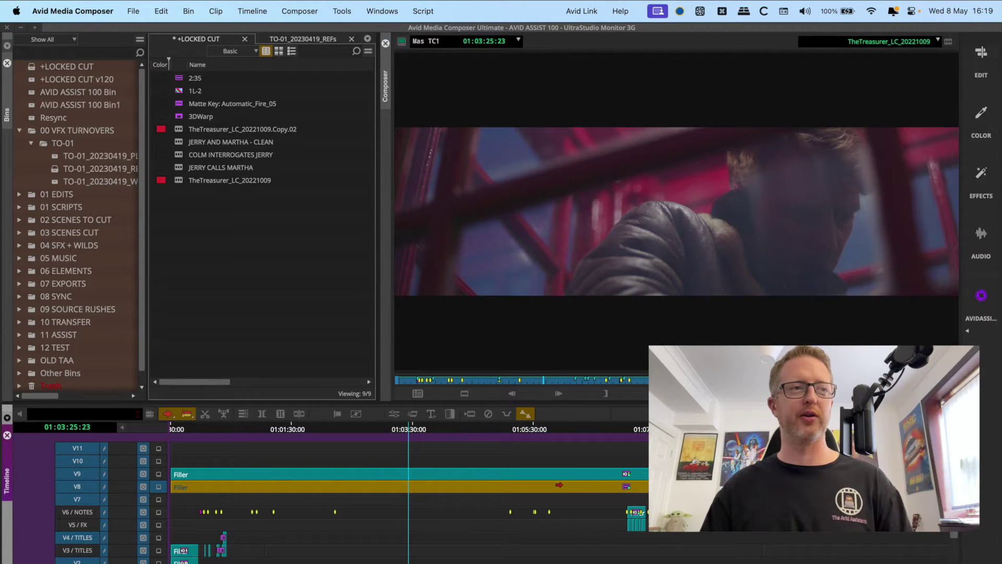
click(395, 413)
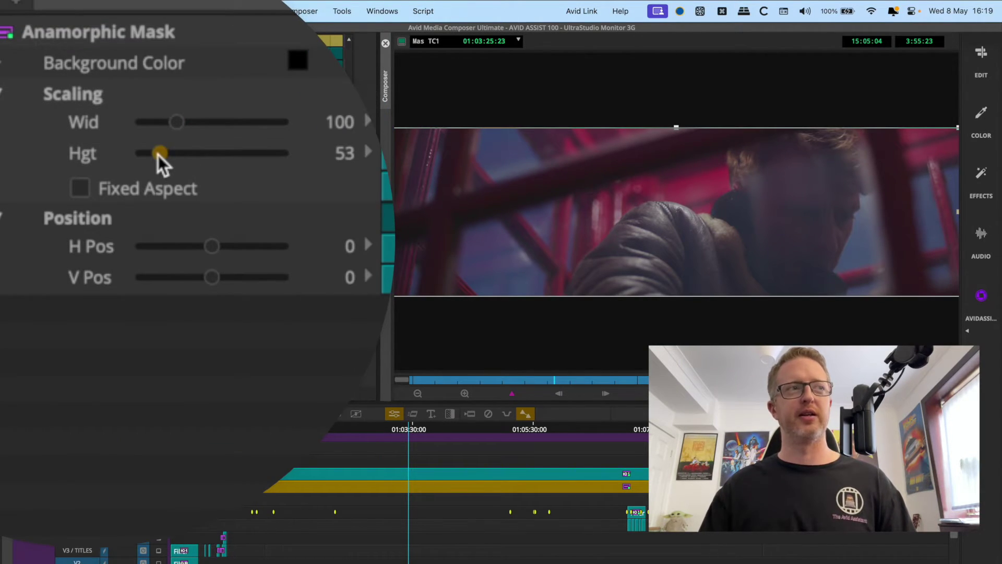
drag(158, 154, 159, 154)
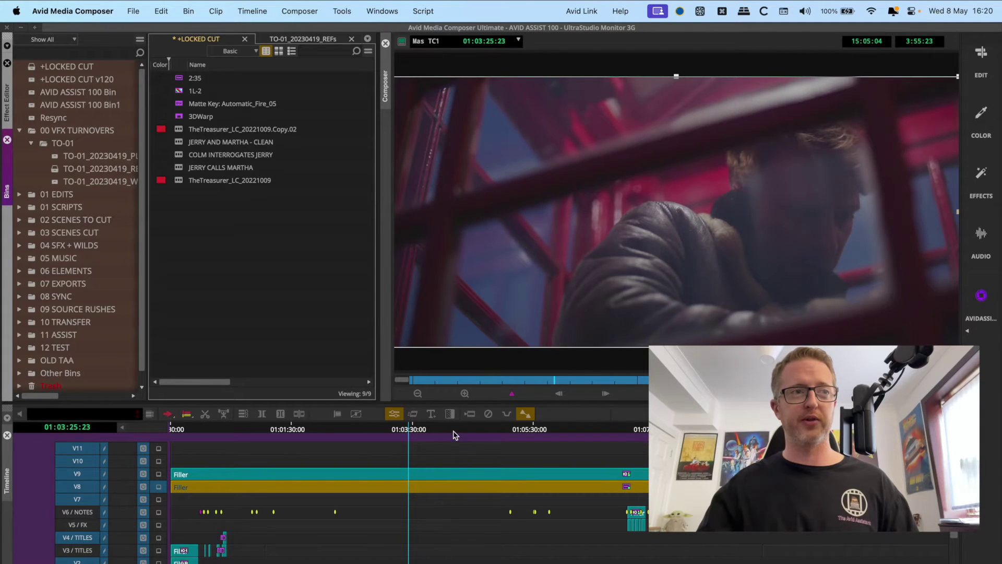
Delete the mask effect from V8 and open the Format settings' Mask Margins dialog
click(454, 485)
key(Delete)
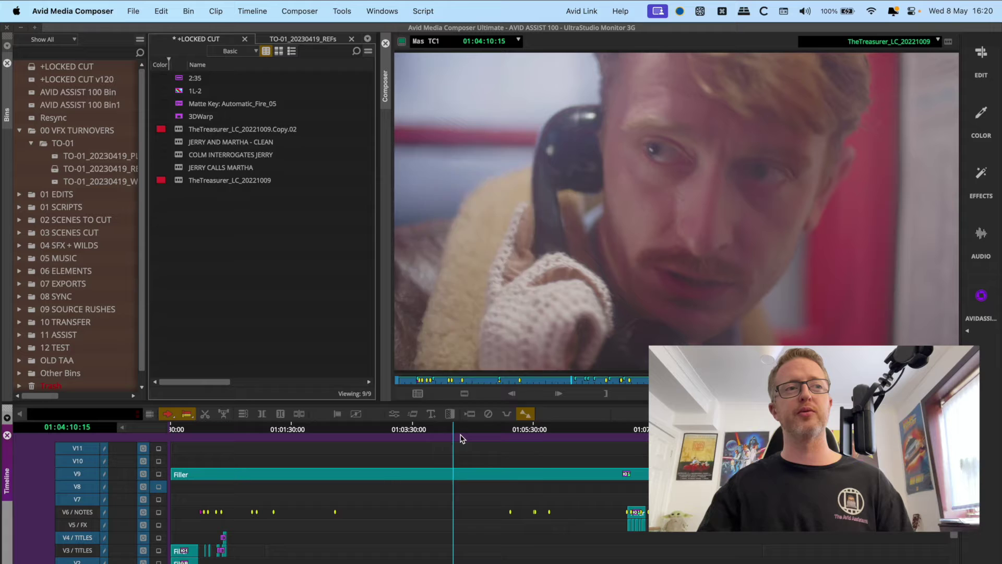
key(super+9)
drag(483, 158, 473, 141)
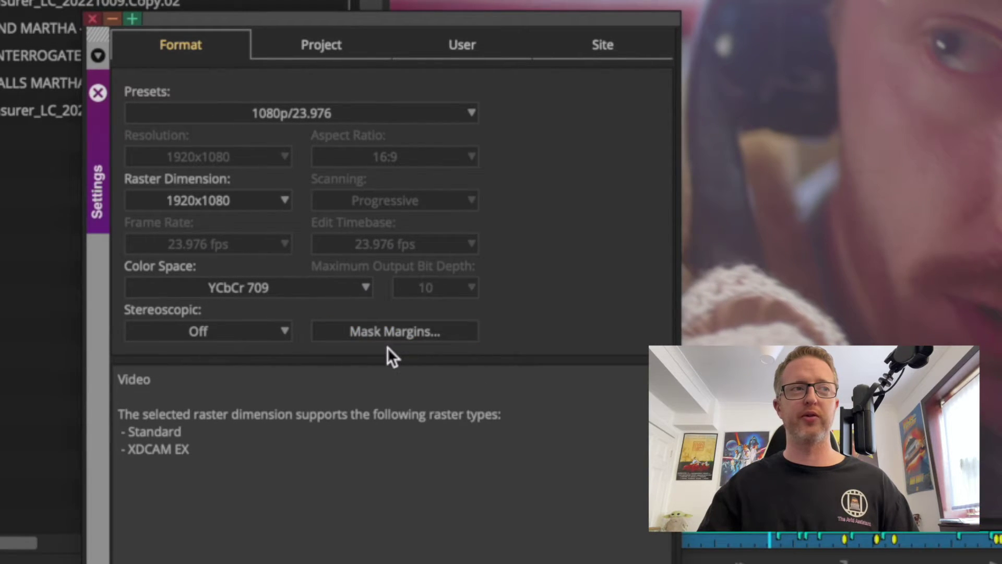
click(409, 333)
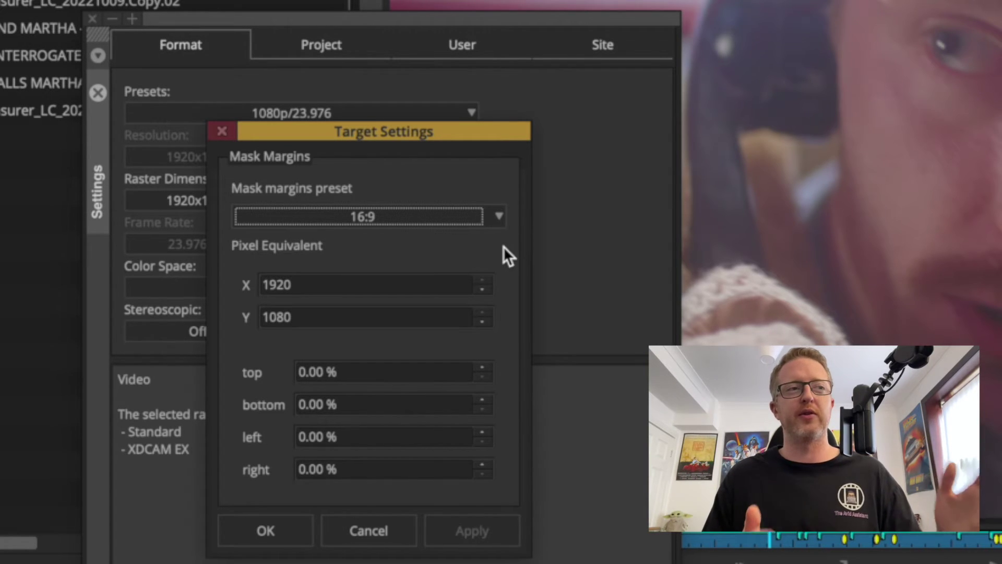
Apply the 2.35:1 mask margins preset, giving 12.17% top and bottom margins, and confirm
click(457, 209)
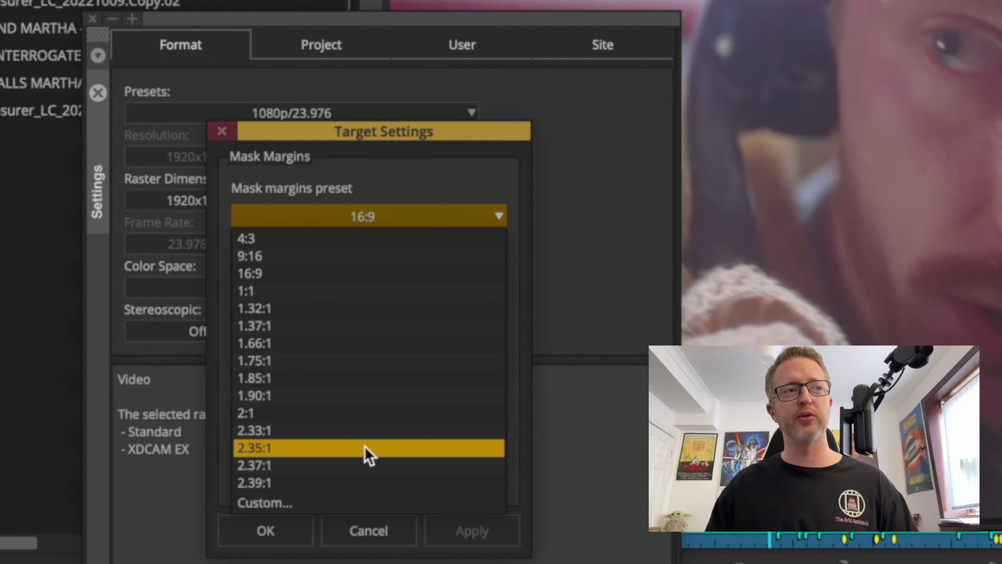
click(365, 447)
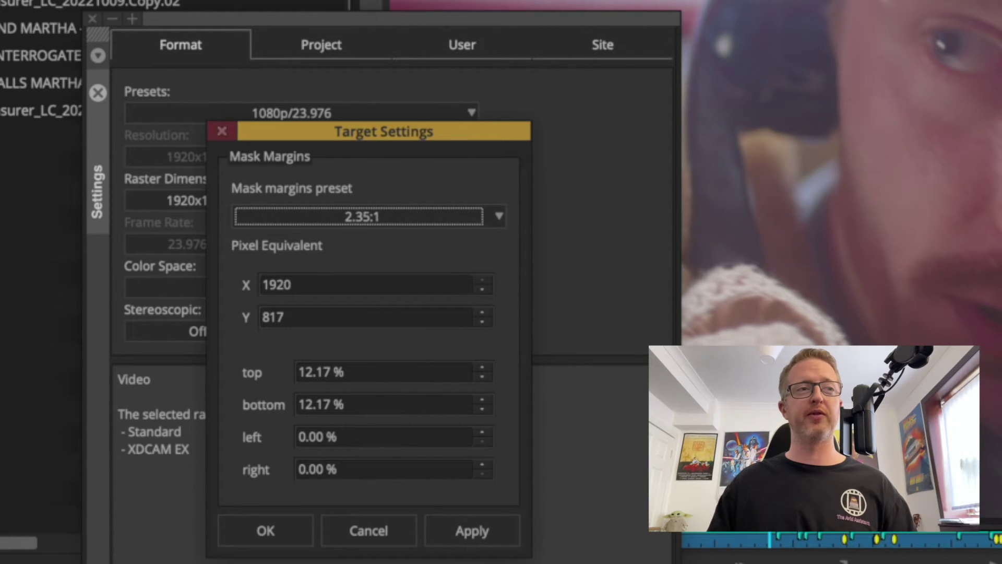
click(471, 543)
click(488, 537)
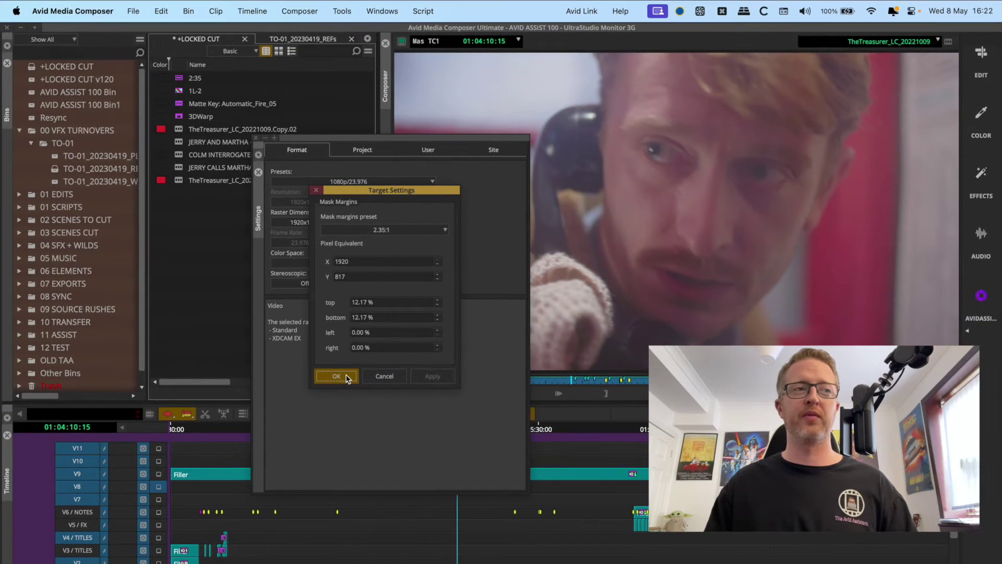
click(337, 376)
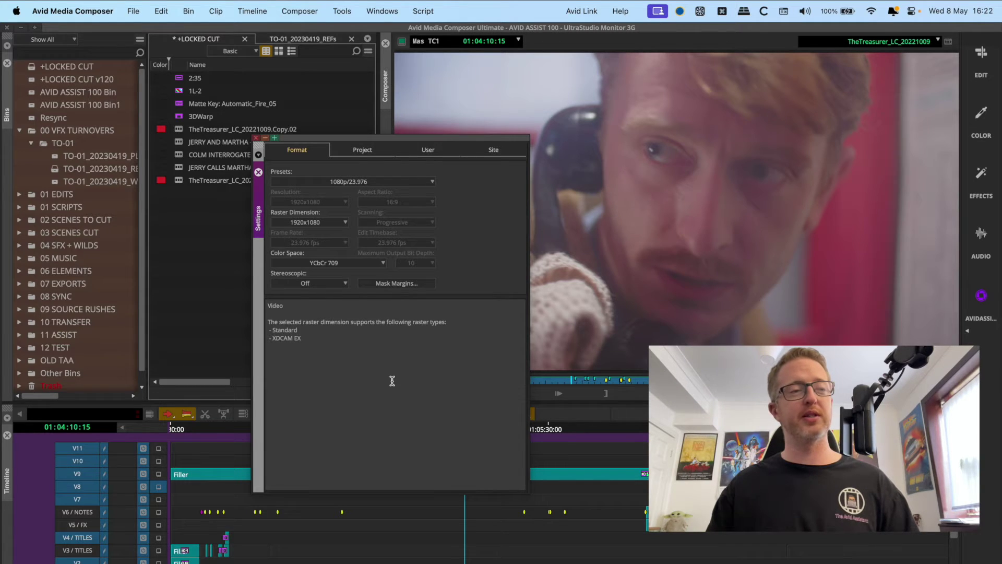
Close Settings and set the Composer monitor's target mask to Black Mask
key(super+w)
click(723, 180)
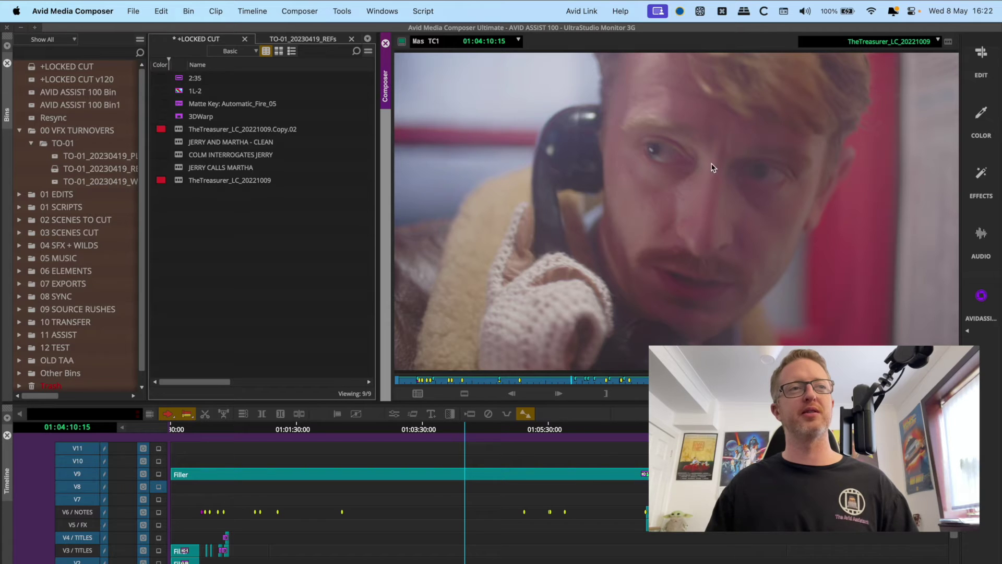
right_click(698, 172)
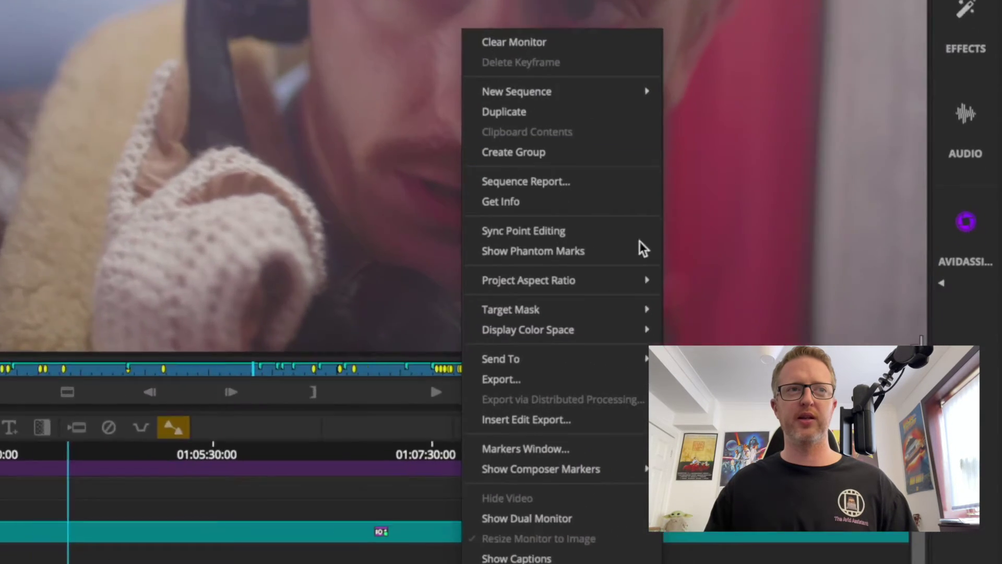
mouse_move(555, 311)
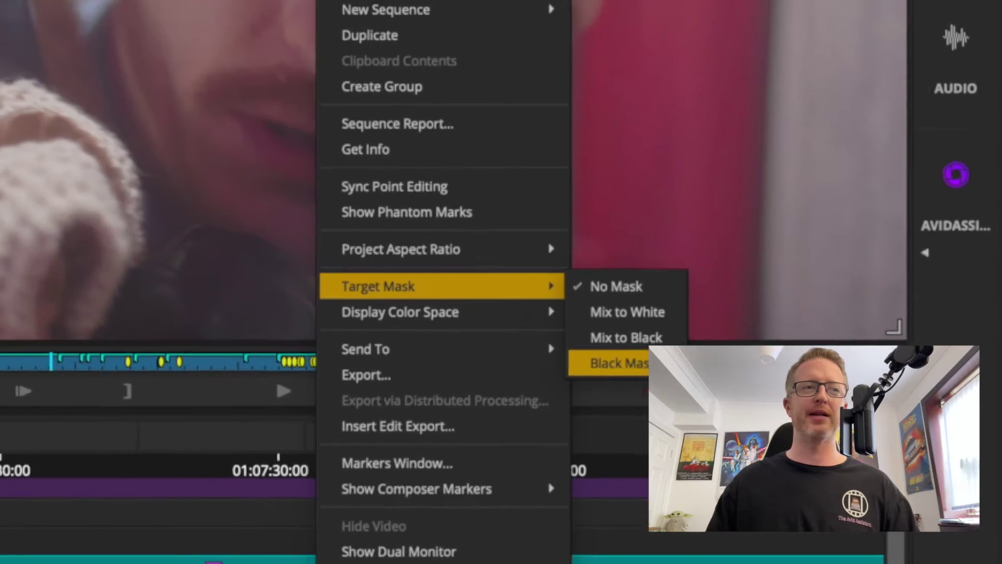
click(556, 359)
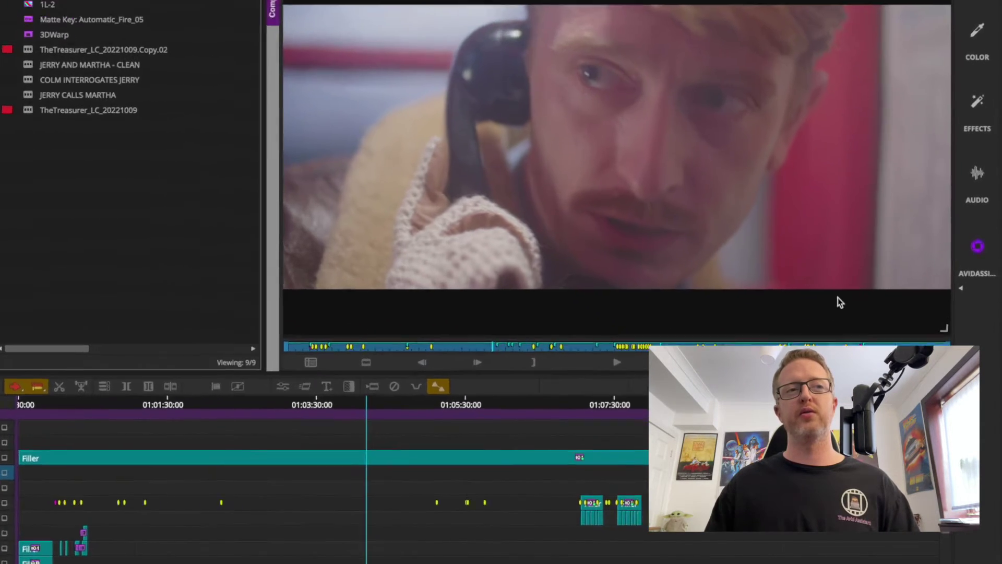
Switch the Composer monitor's target mask to translucent Mix to Black
right_click(841, 339)
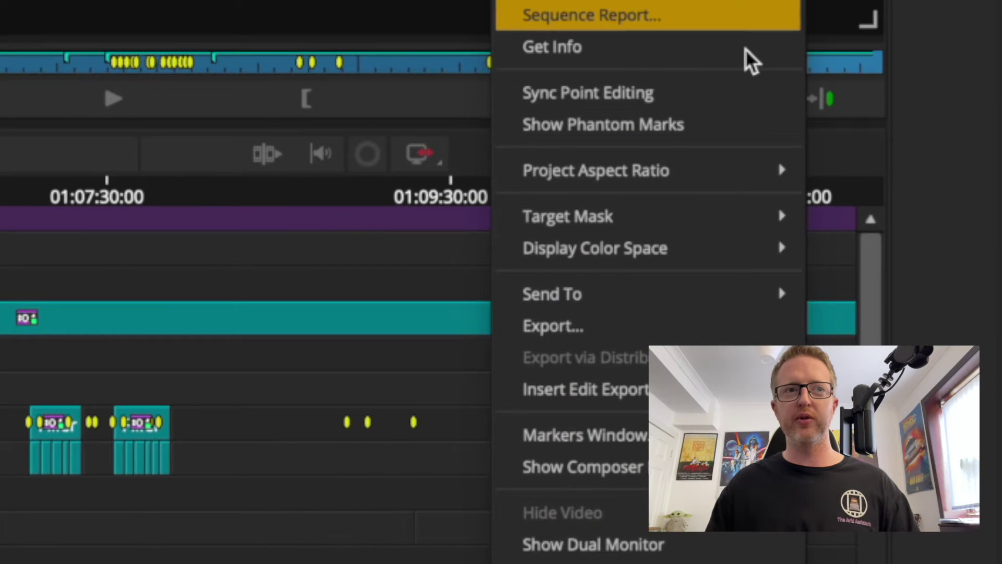
mouse_move(760, 231)
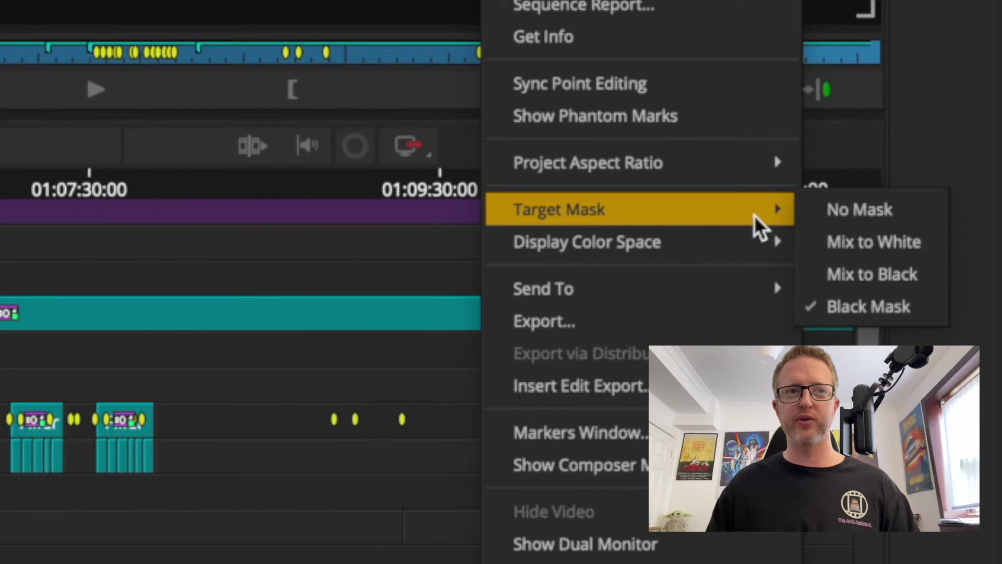
click(926, 276)
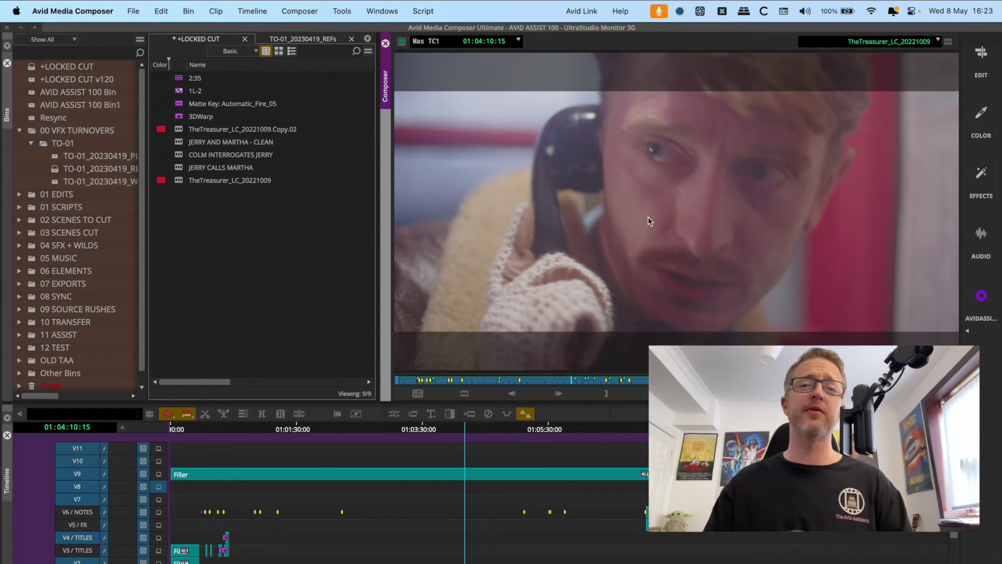
Turn off the record image's target mask and switch Composer to dual monitors
right_click(678, 196)
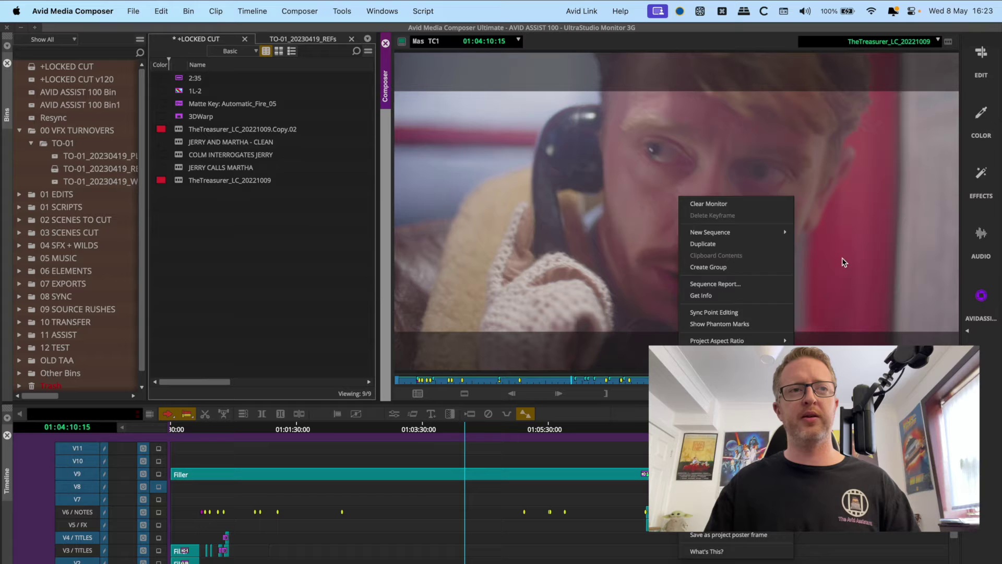
right_click(699, 193)
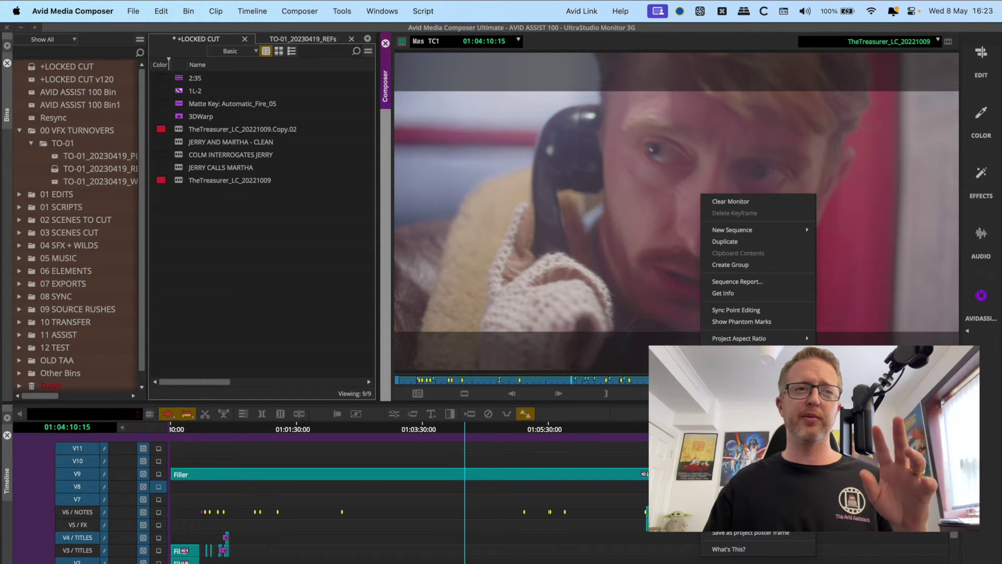
click(749, 276)
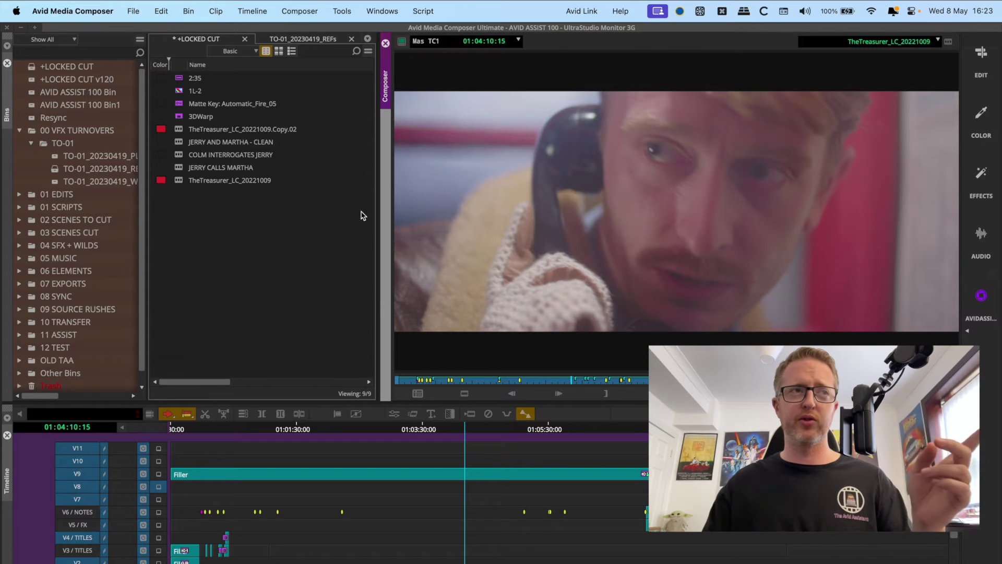
click(312, 6)
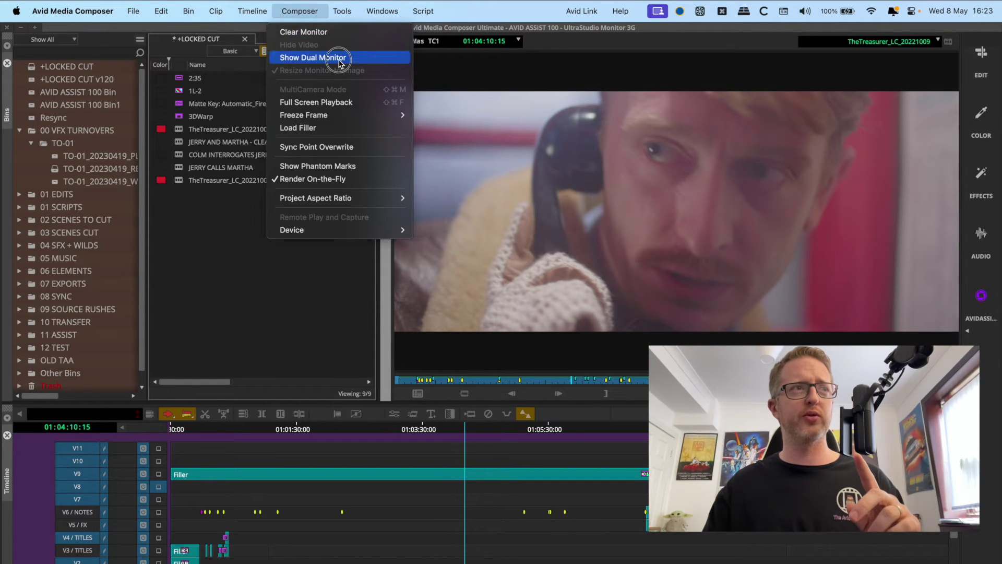
click(335, 58)
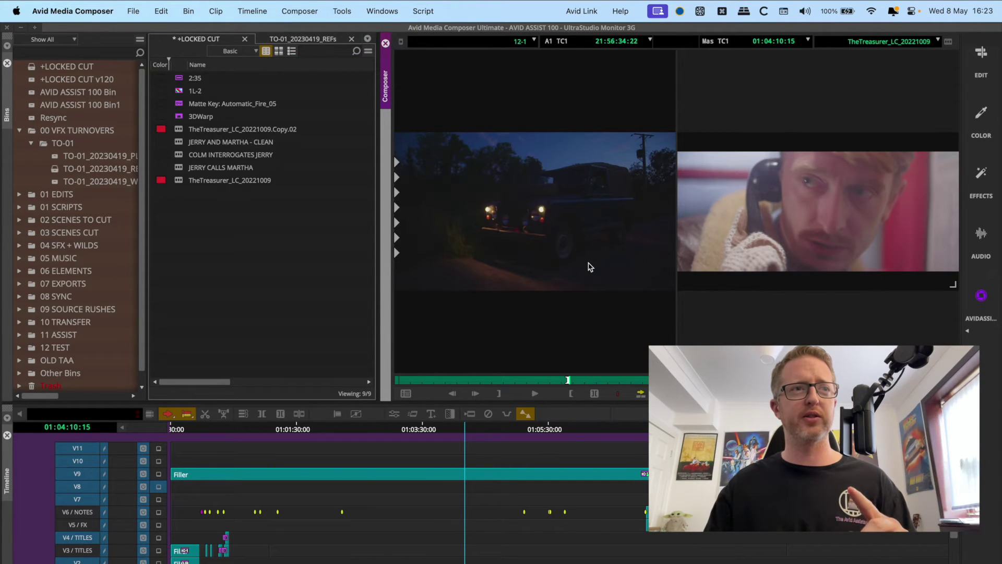
Match-frame clip 3C-1 into the source monitor and apply the target mask to it
click(589, 274)
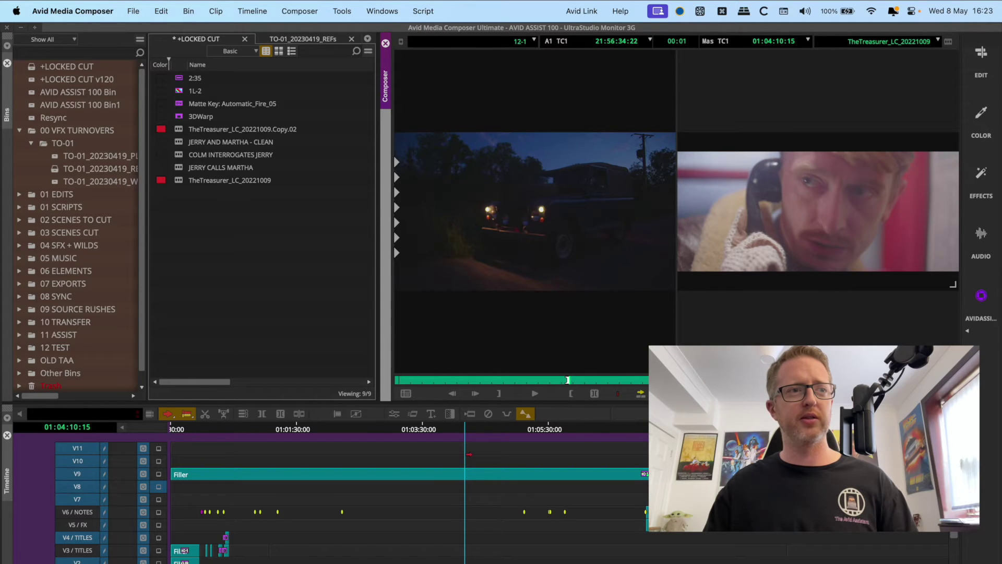
click(480, 438)
key(f)
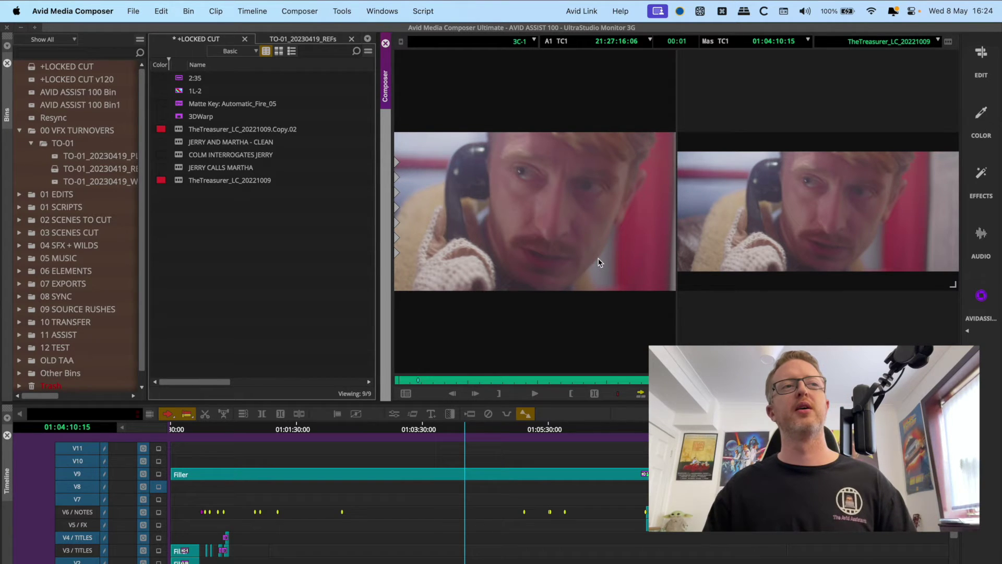
right_click(570, 247)
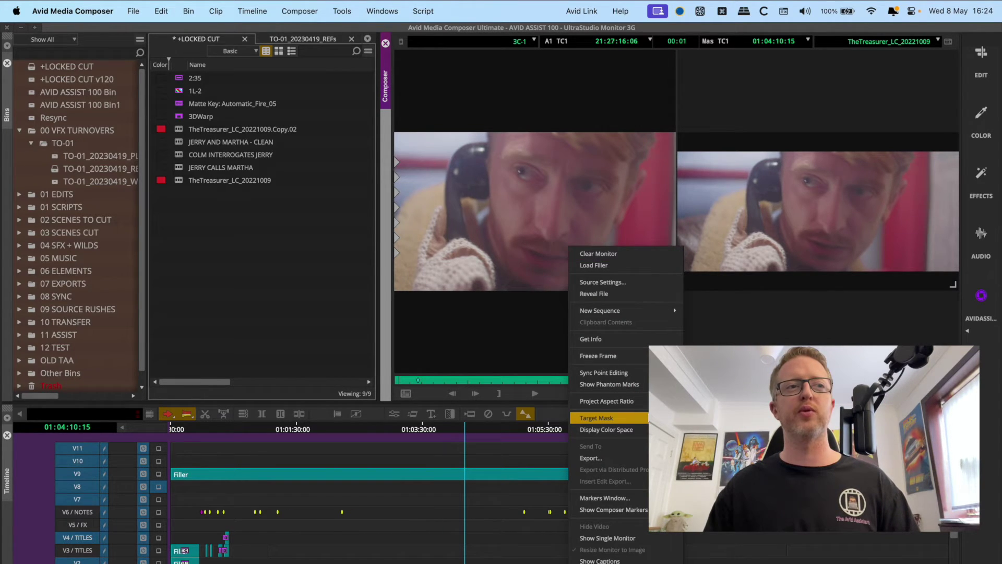
click(596, 418)
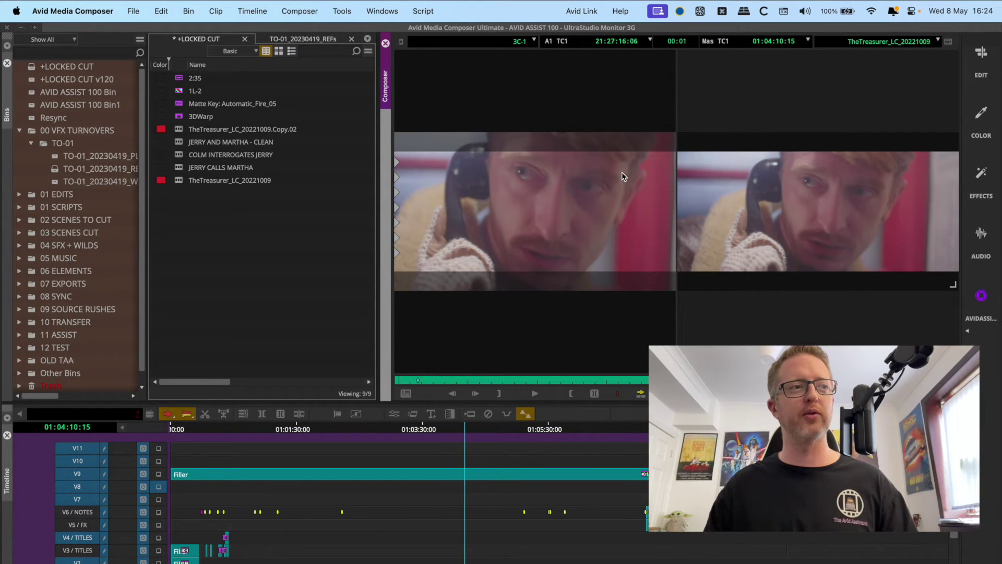
Set the Full Screen Playback target mask to Black Mask in User settings
click(453, 440)
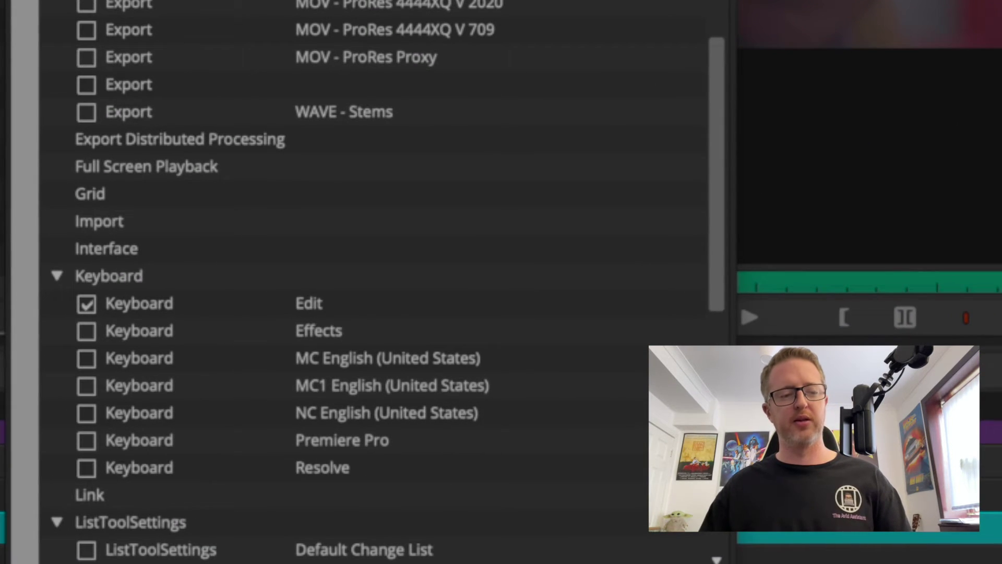
click(203, 166)
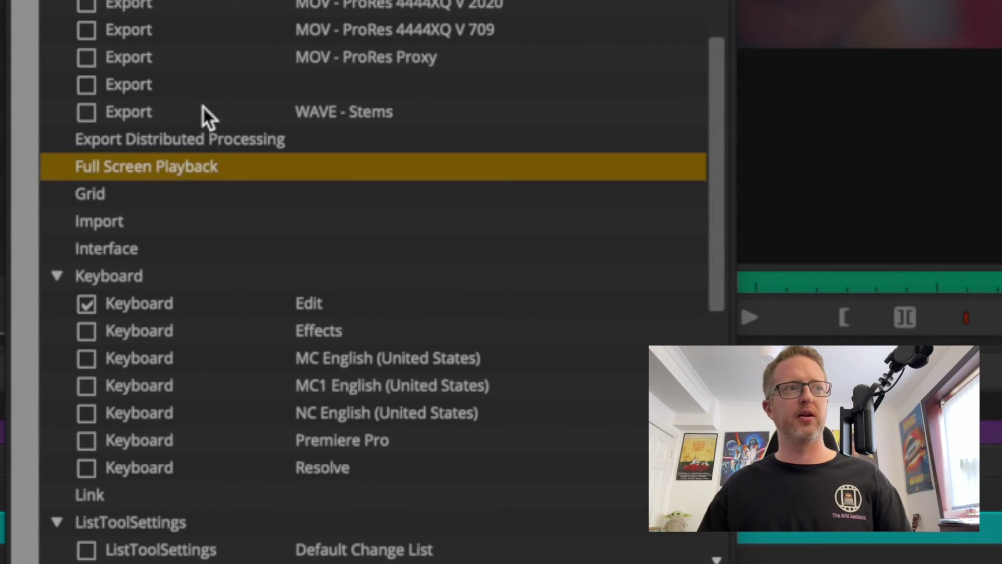
double_click(227, 166)
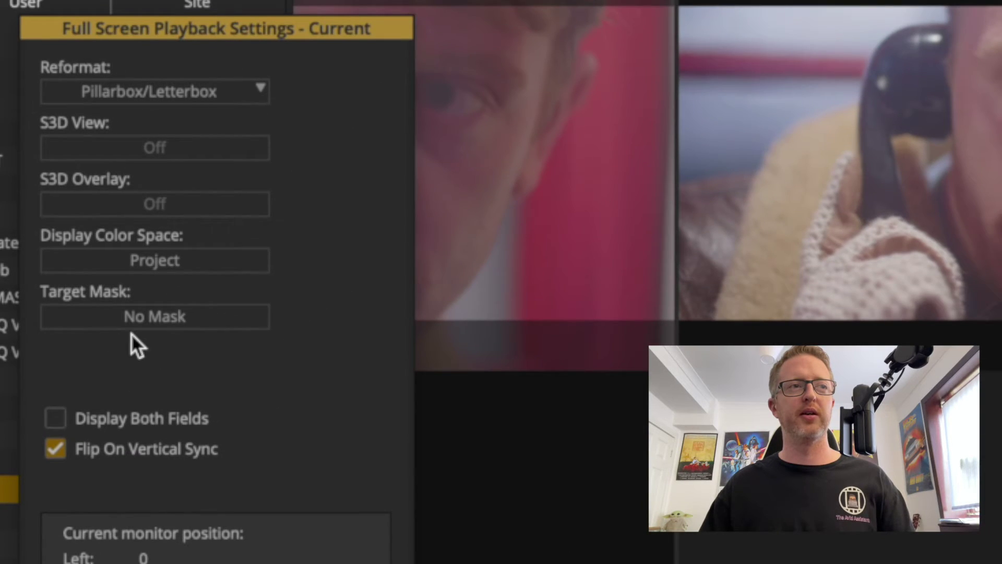
click(287, 245)
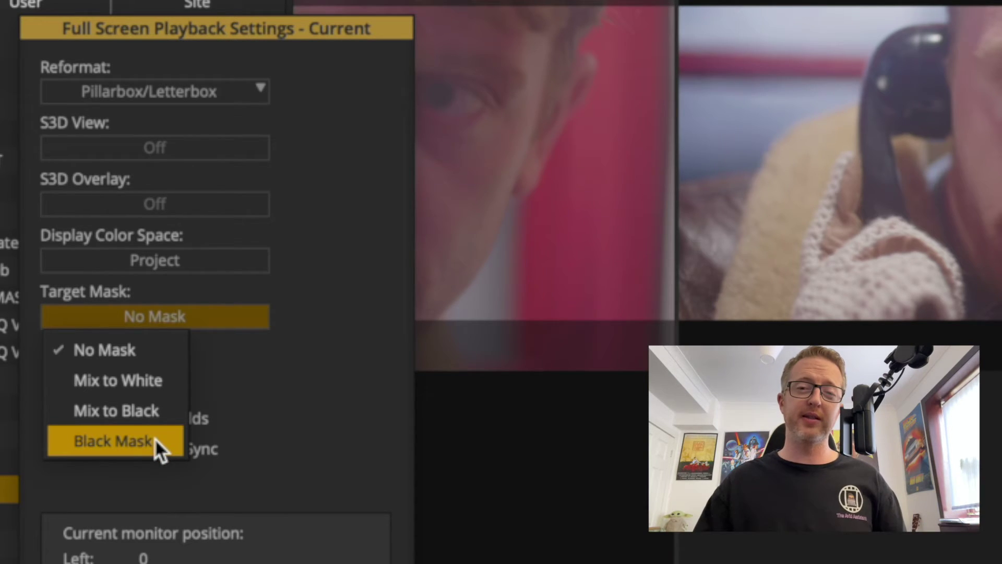
click(136, 441)
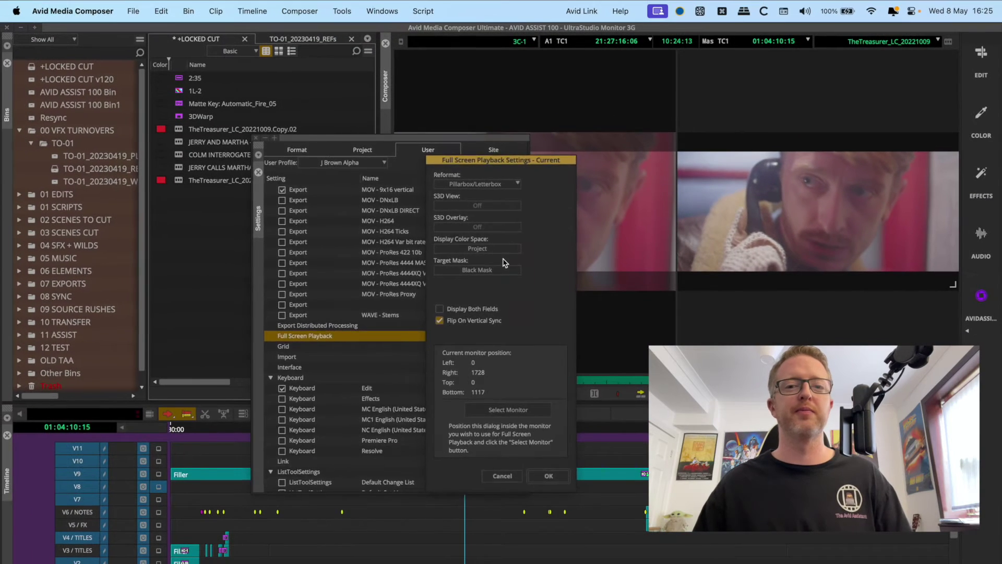
Close Settings, revealing the record picture's 'Property of Page Break Productions' burn-in
click(569, 438)
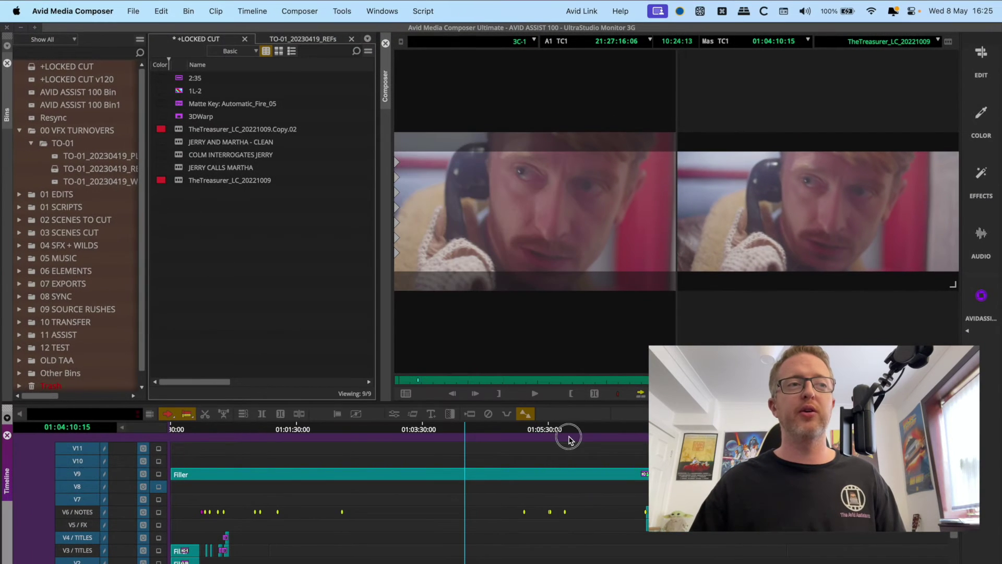
click(568, 437)
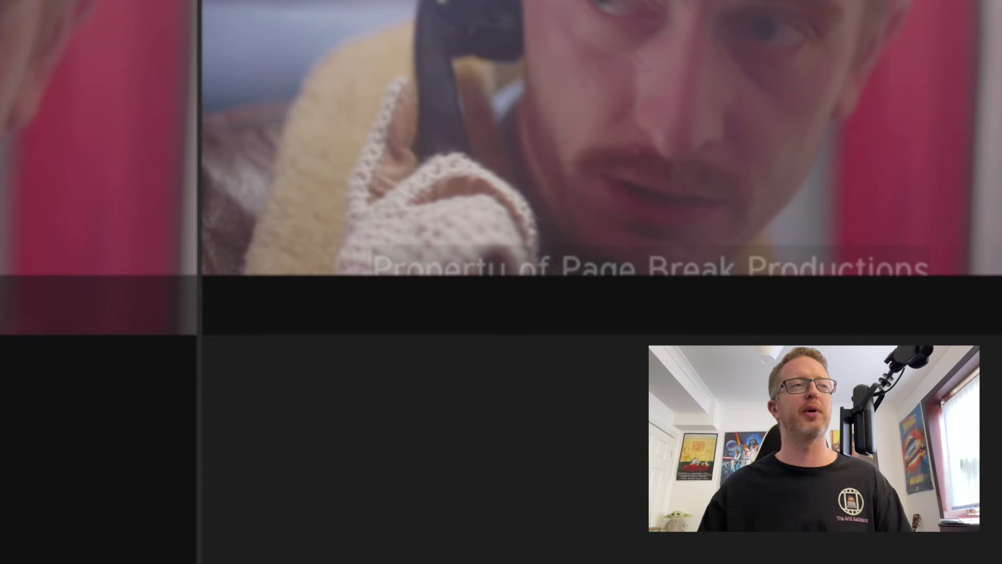
Switch the Composer window back to Show Single Monitor
click(312, 6)
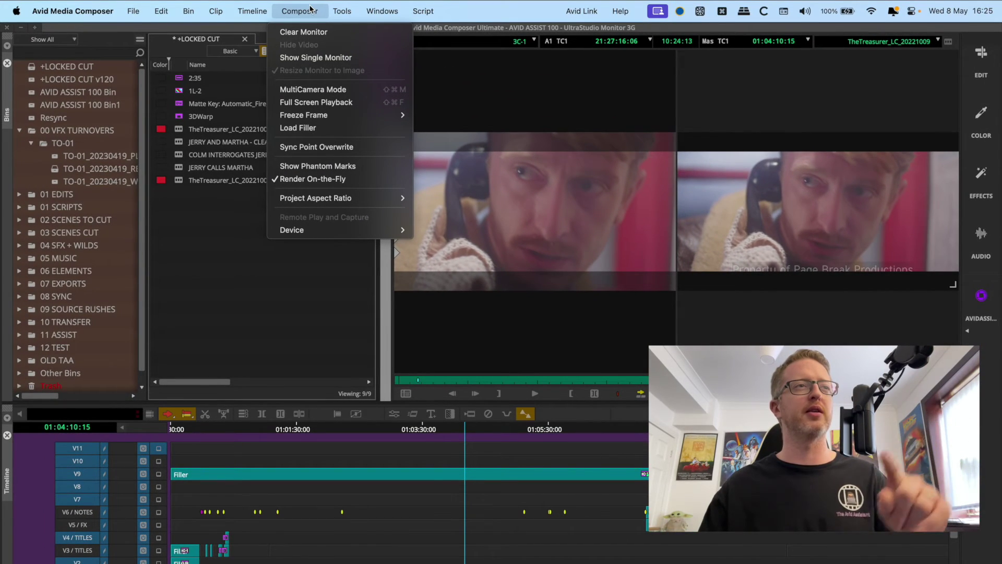
click(328, 57)
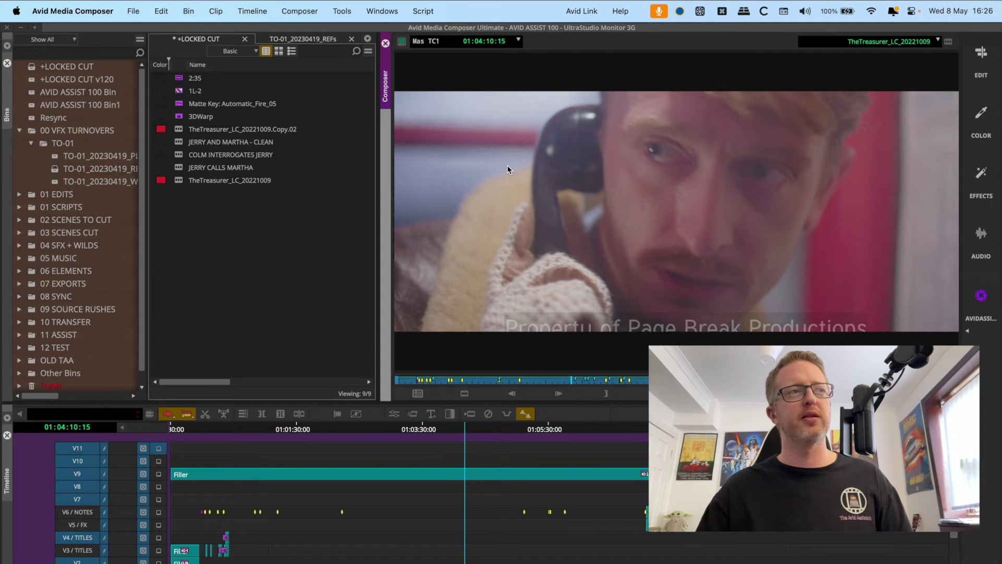
Drag the Anamorphic Mask effect from the Effect Palette onto track V10
key(super+8)
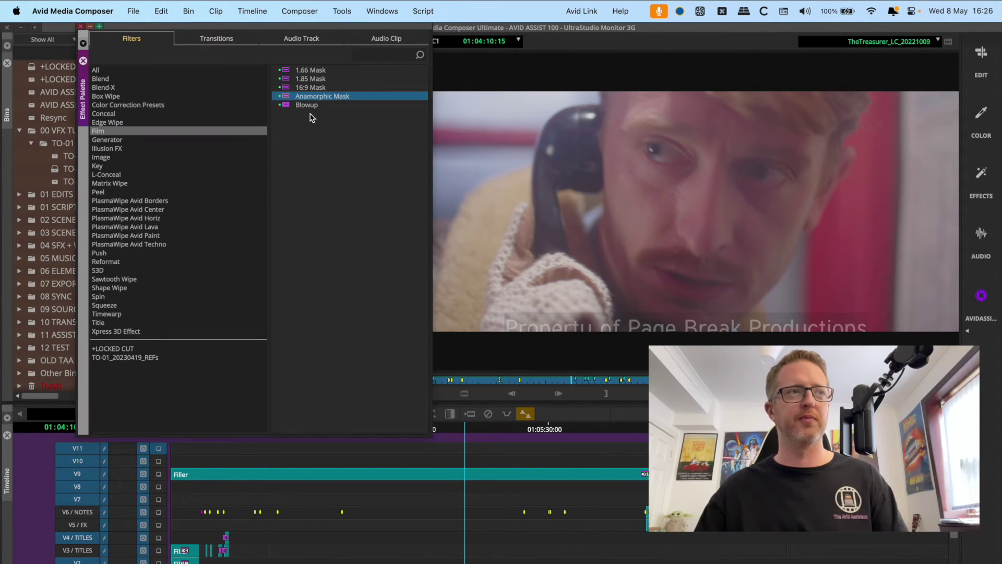
drag(280, 98, 562, 459)
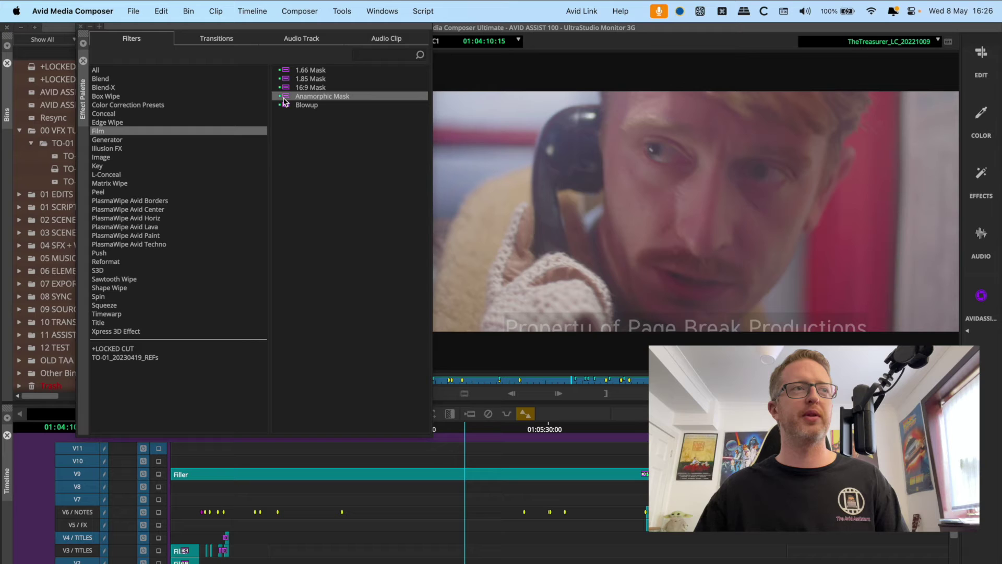
drag(285, 99, 544, 461)
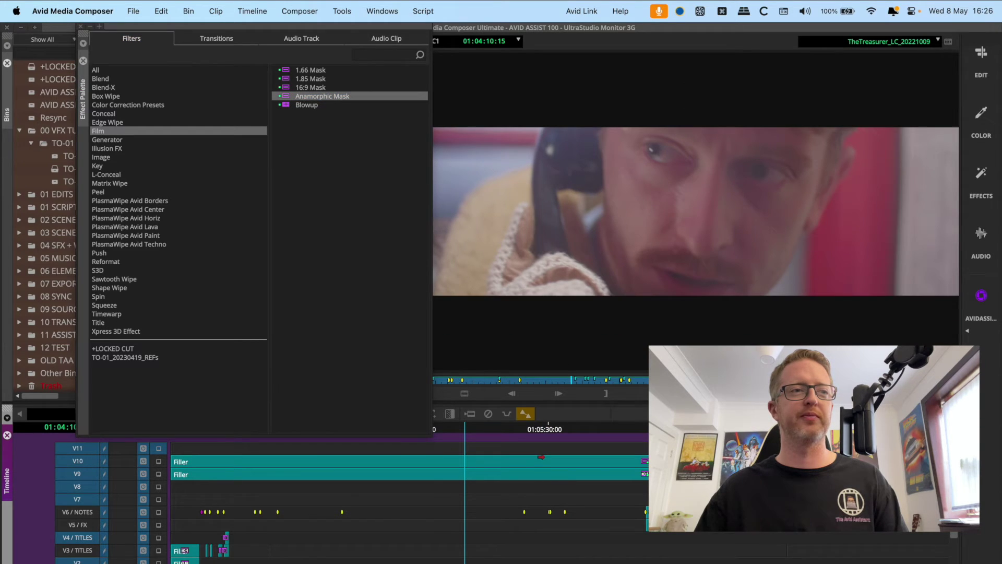
click(82, 56)
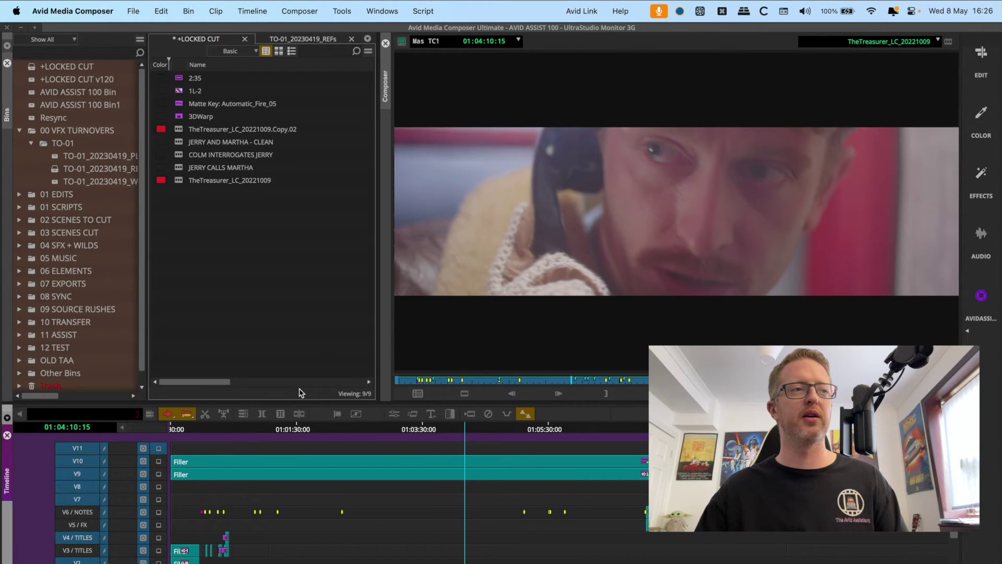
Toggle the record monitor's target mask and open the V10 mask segment in Effect Mode
click(282, 470)
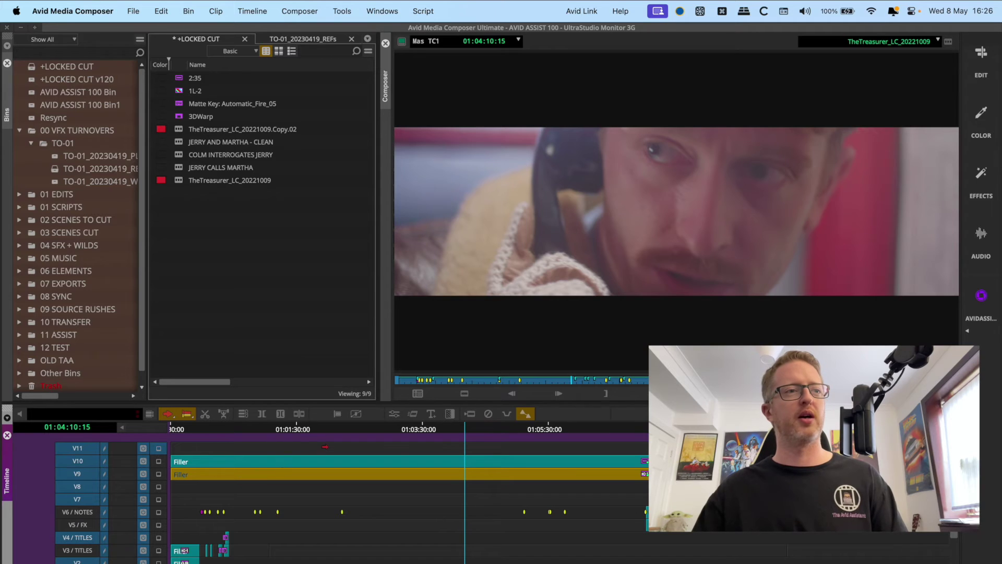
right_click(559, 249)
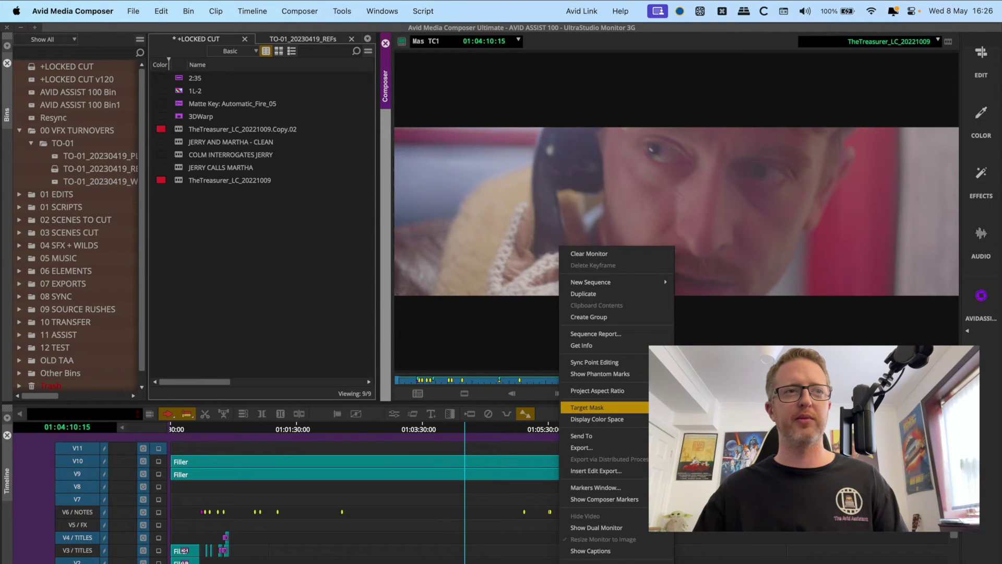
click(606, 407)
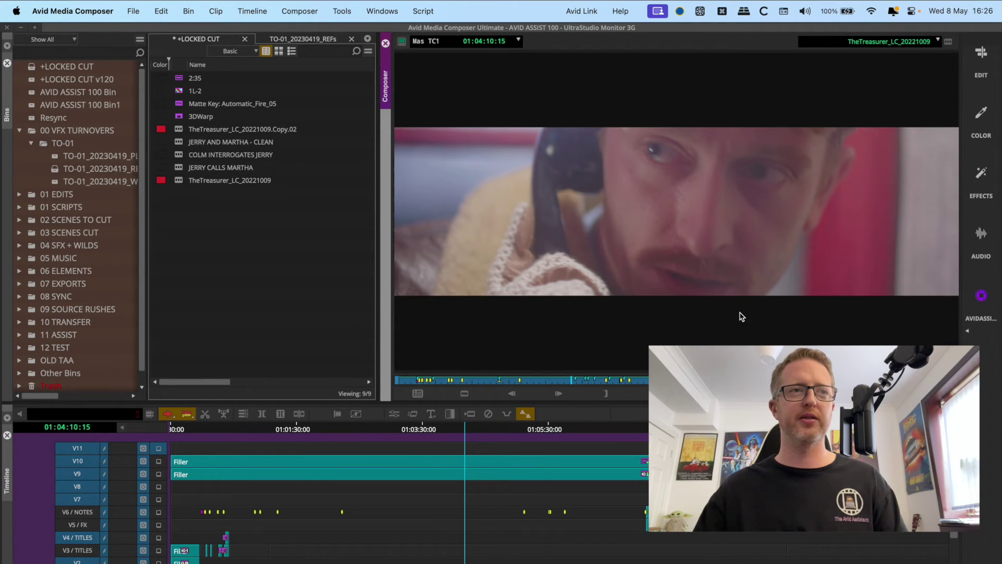
click(524, 462)
key(super+e)
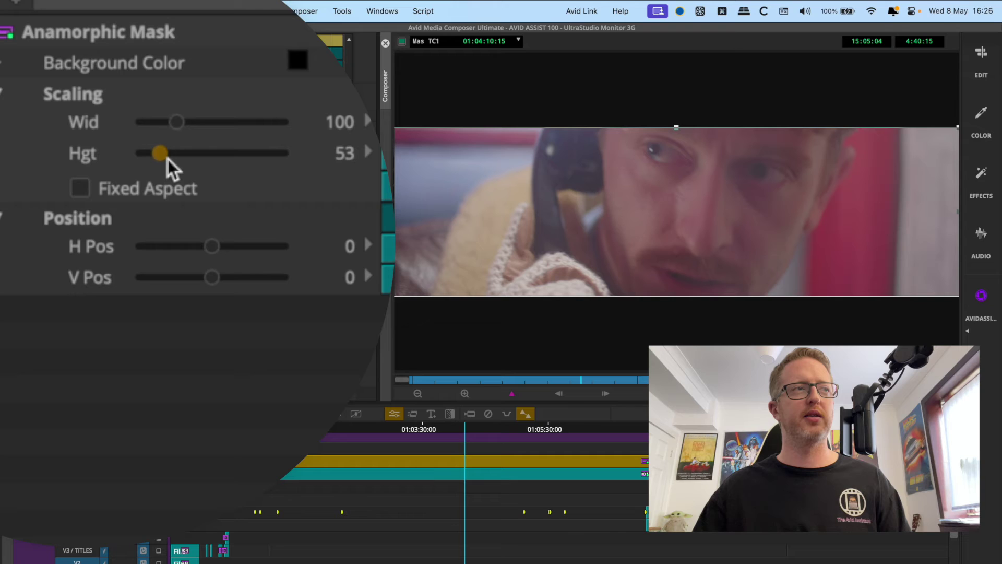
Raise the mask height to 88, inspect the magnified frame edge, then lower it to 76
drag(171, 159, 176, 158)
scroll(676, 277, up, 4)
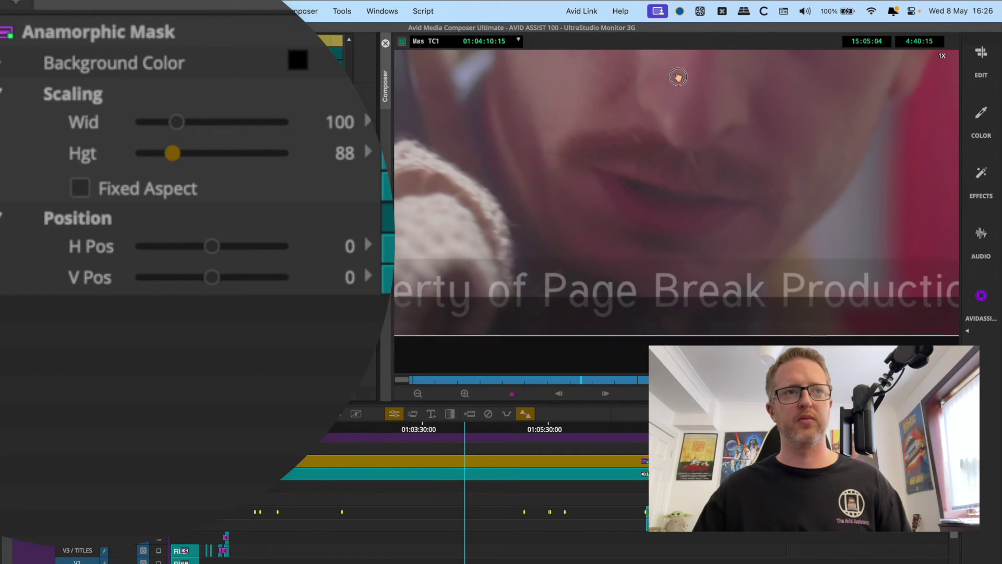
drag(868, 239, 775, 269)
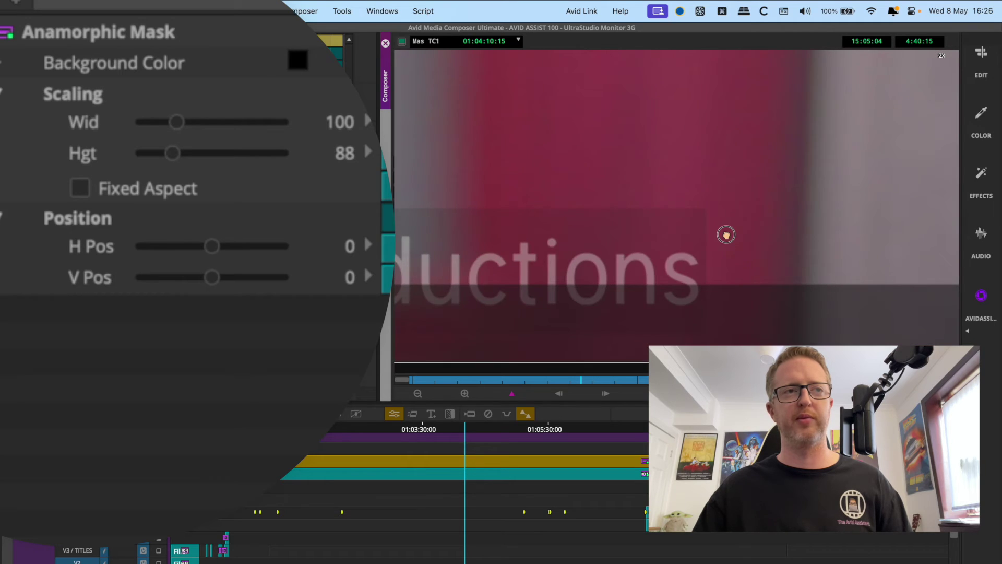
drag(725, 232, 770, 252)
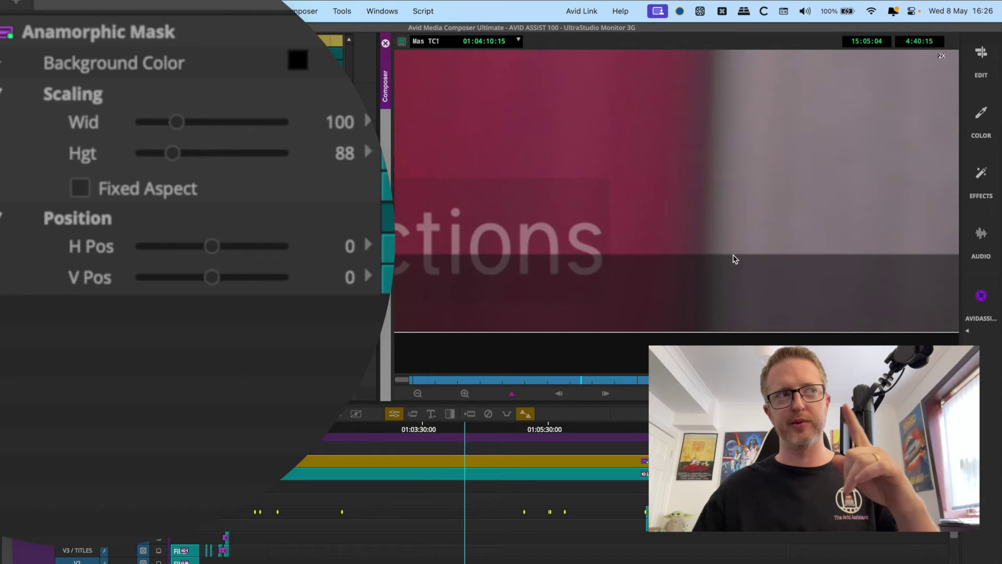
click(173, 154)
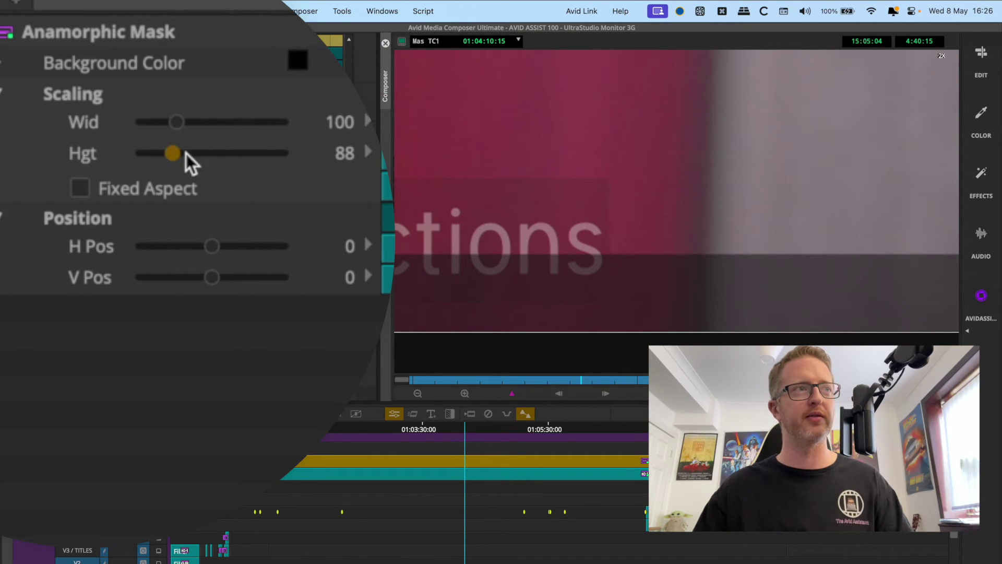
mouse_move(172, 153)
mouse_down()
mouse_move(146, 153)
mouse_move(172, 160)
mouse_up()
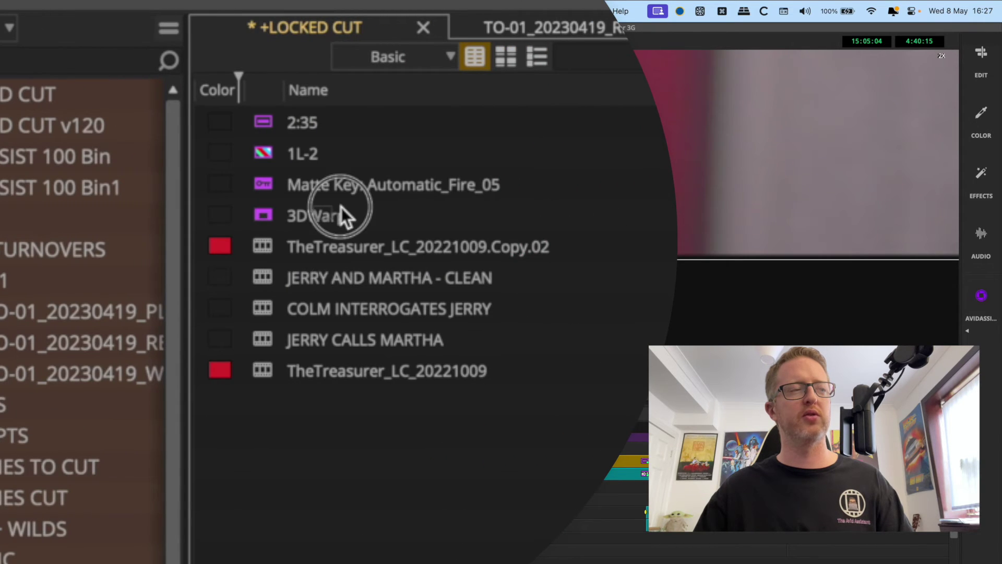
Save the mask effect into the LOCKED CUT bin and delete the old 2:35 item
drag(346, 212, 336, 152)
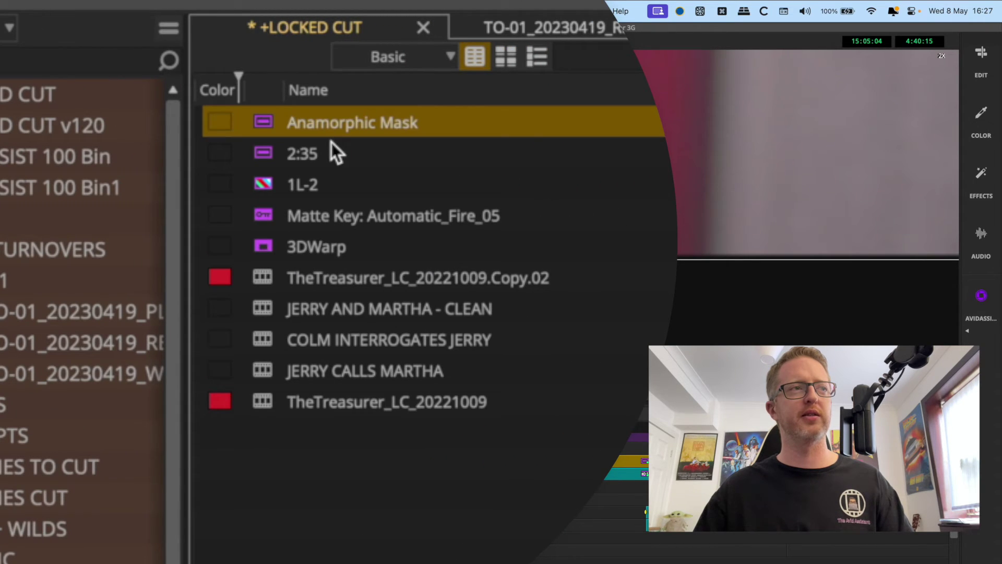
click(302, 154)
key(Delete)
Rename the new Anamorphic Mask bin item to 2:35 MASK
click(408, 122)
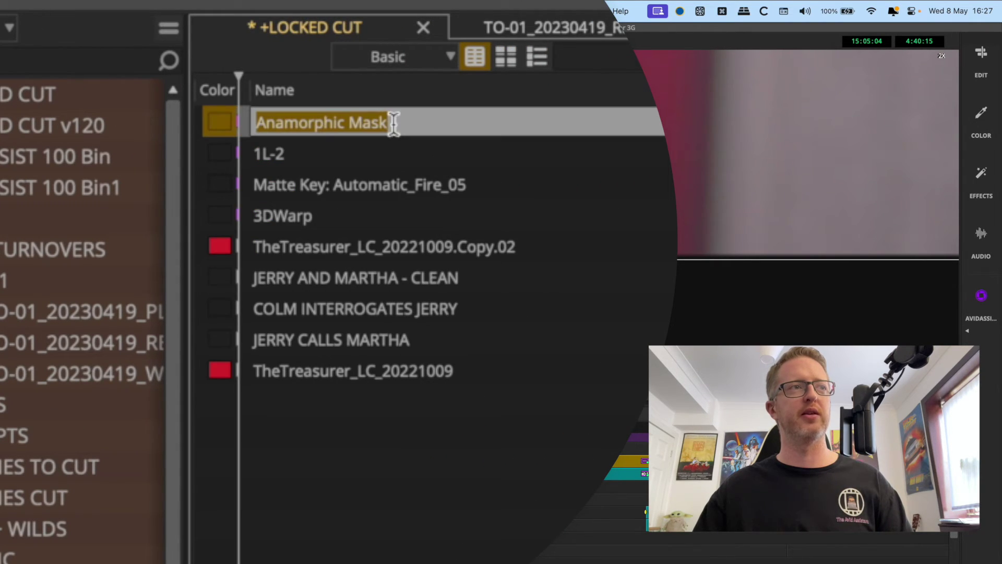
text(2:35)
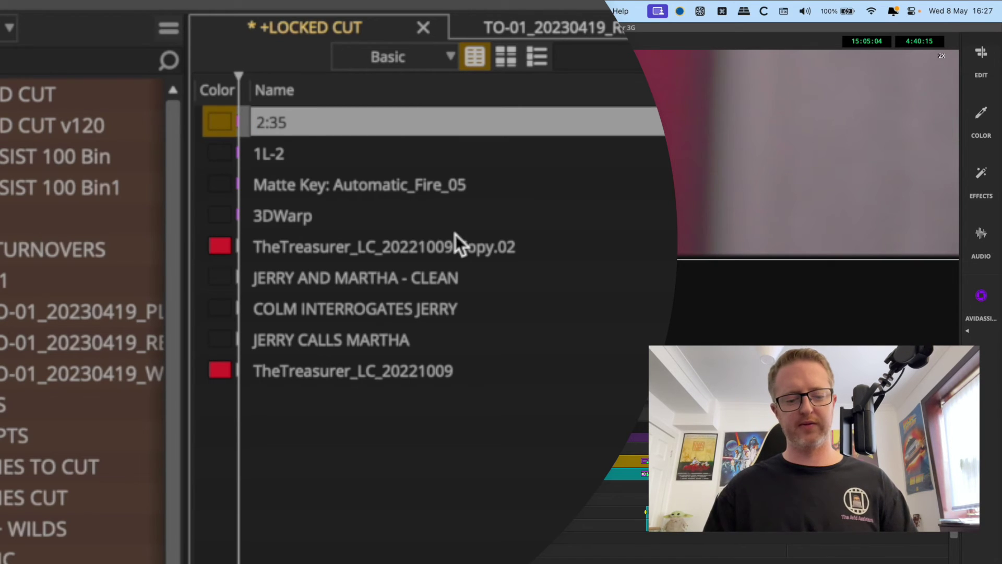
text( MASH)
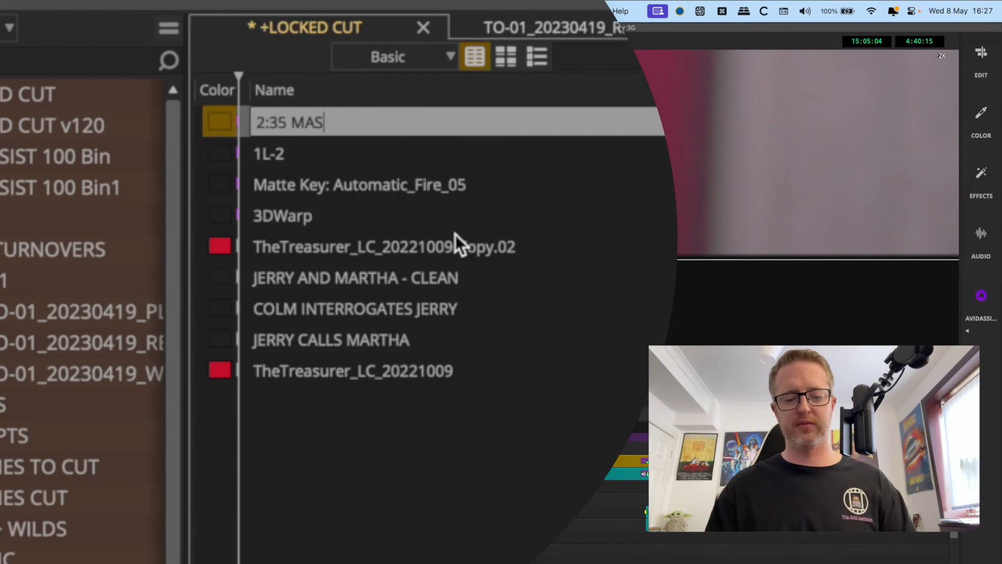
text(K)
key(Return)
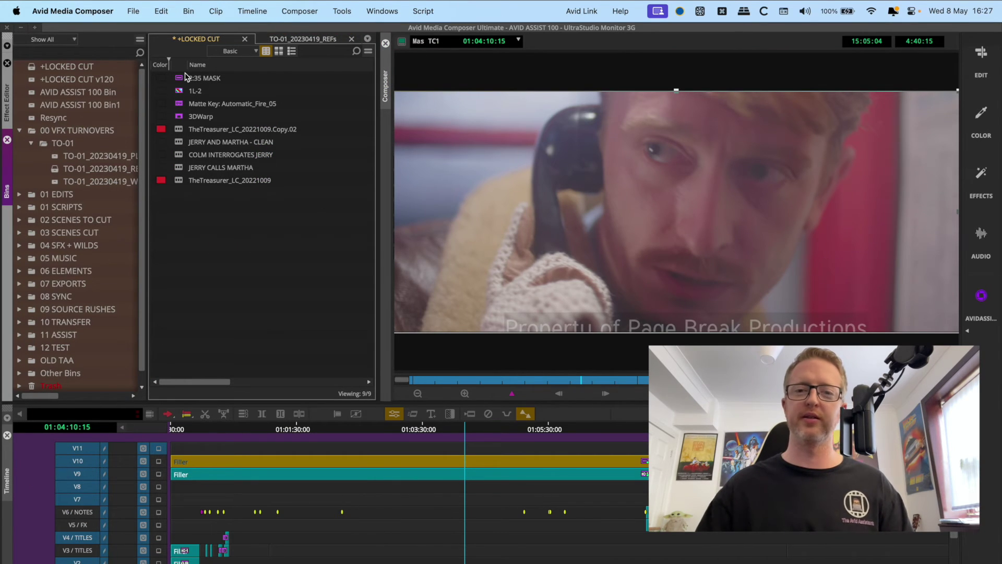
Move the masked filler segment from V10 down to V8
click(432, 436)
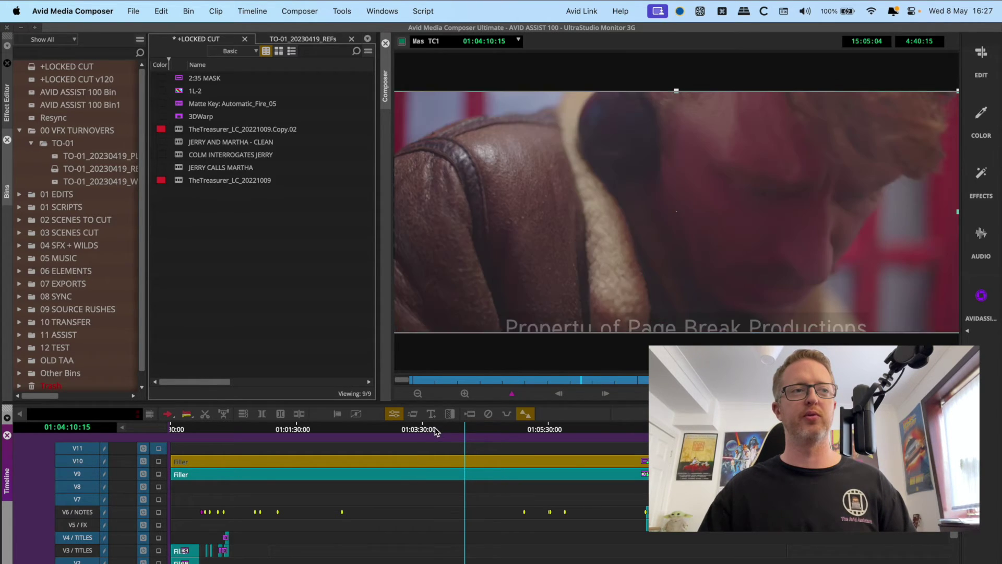
click(426, 469)
drag(423, 468, 423, 485)
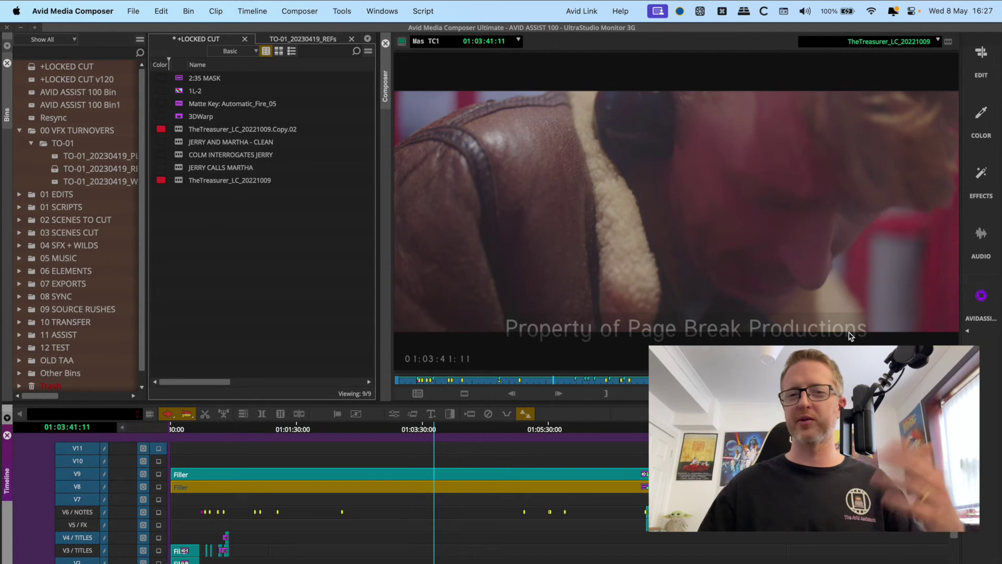
Scrub to check the burn-ins, zoom the timeline out, and return to the sequence start
click(479, 443)
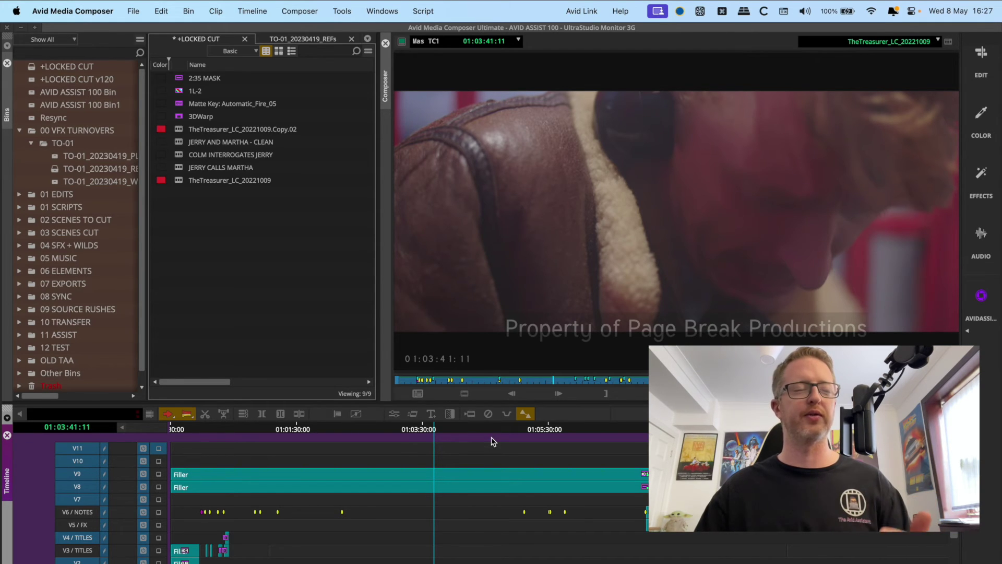
drag(492, 442, 444, 451)
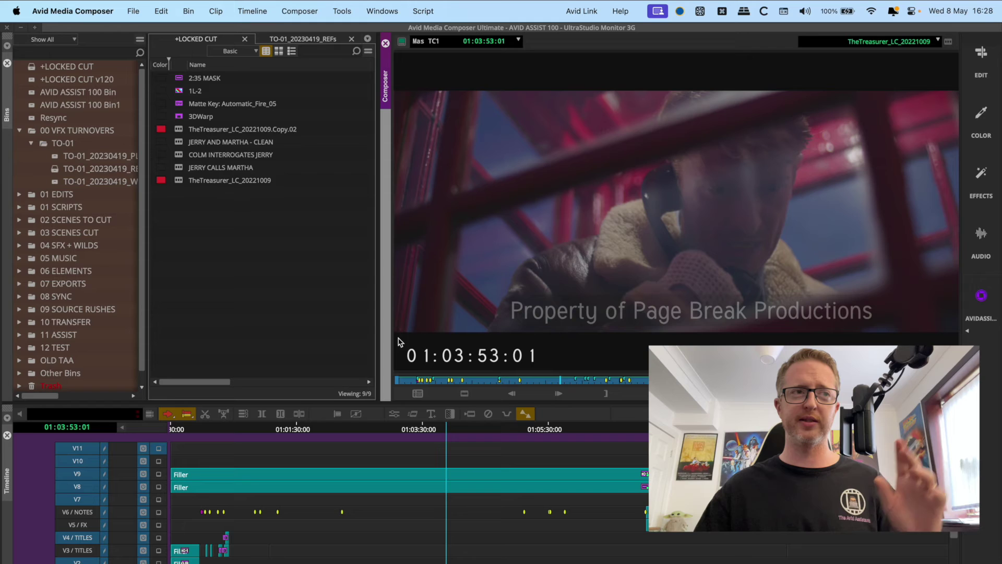
click(586, 487)
key(super+bracketleft)
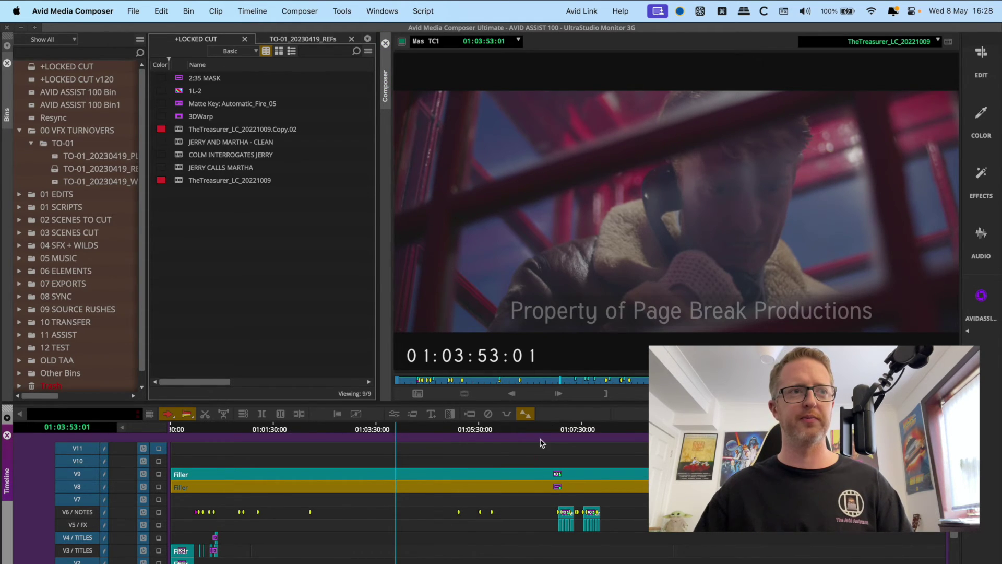
click(542, 442)
key(Home)
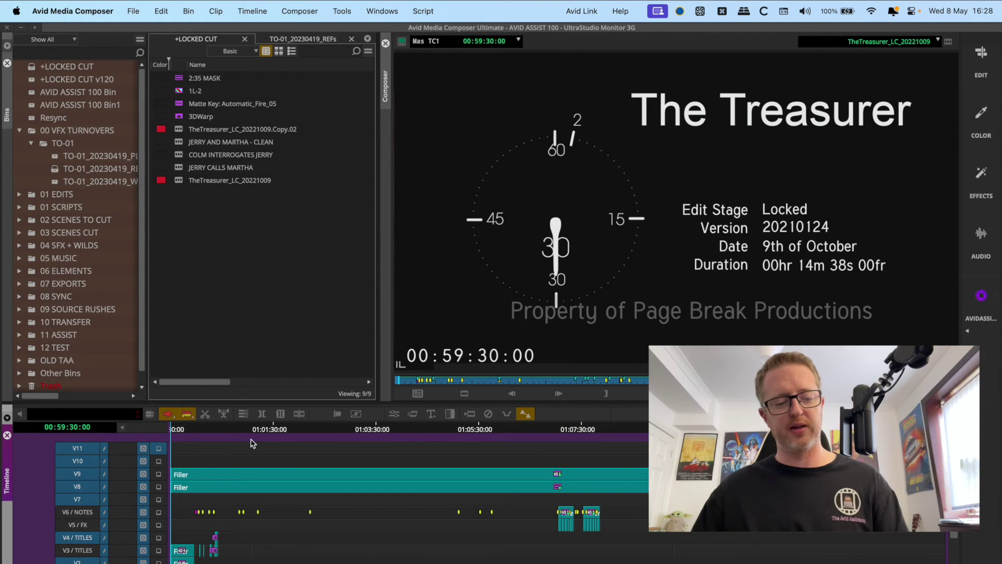
Open the export Save As dialog for the masked sequence
key(super+e)
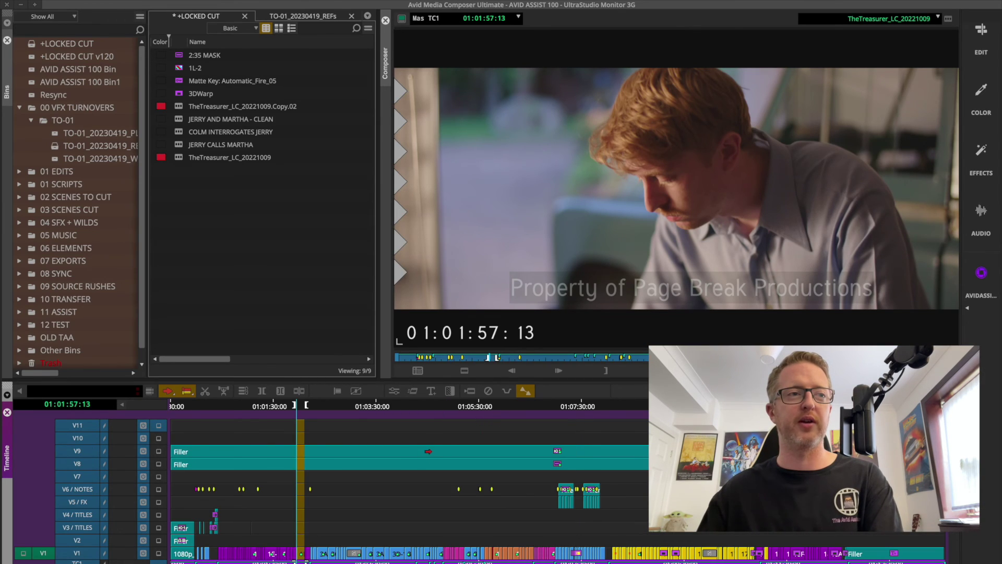
Clear the sequence's In mark with G, then select 2:35 MASK in the LOCKED CUT bin
click(519, 462)
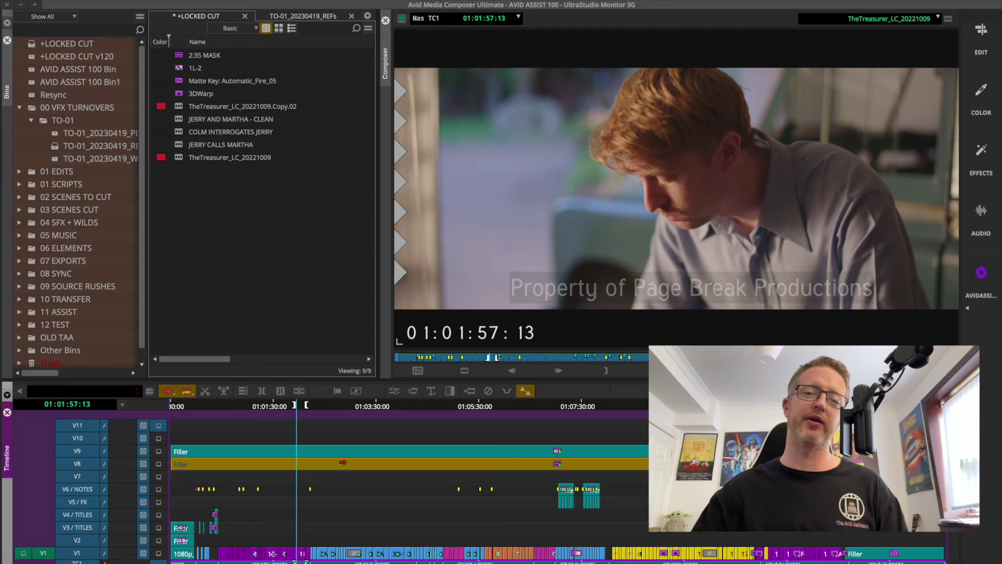
click(354, 456)
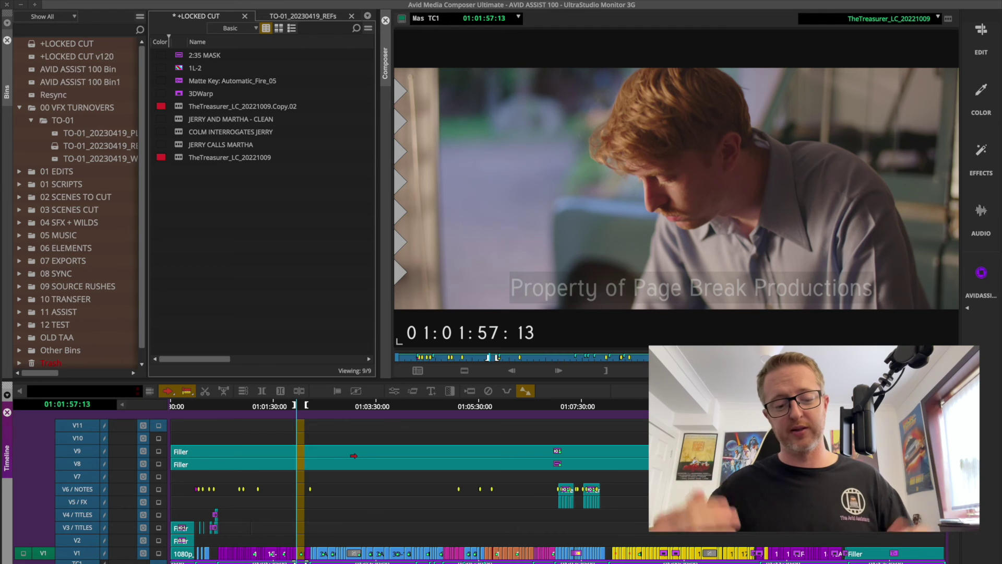
key(g)
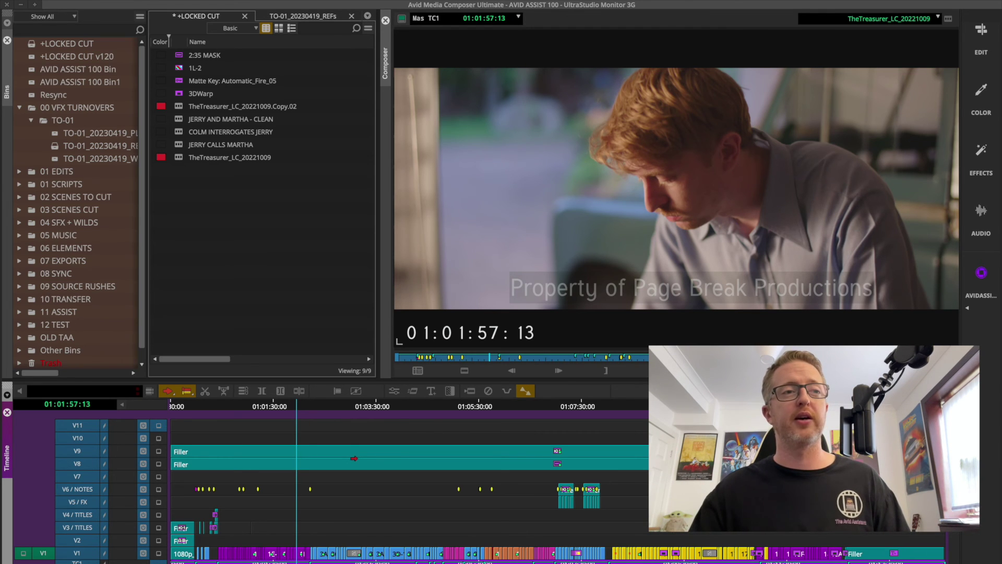
click(273, 221)
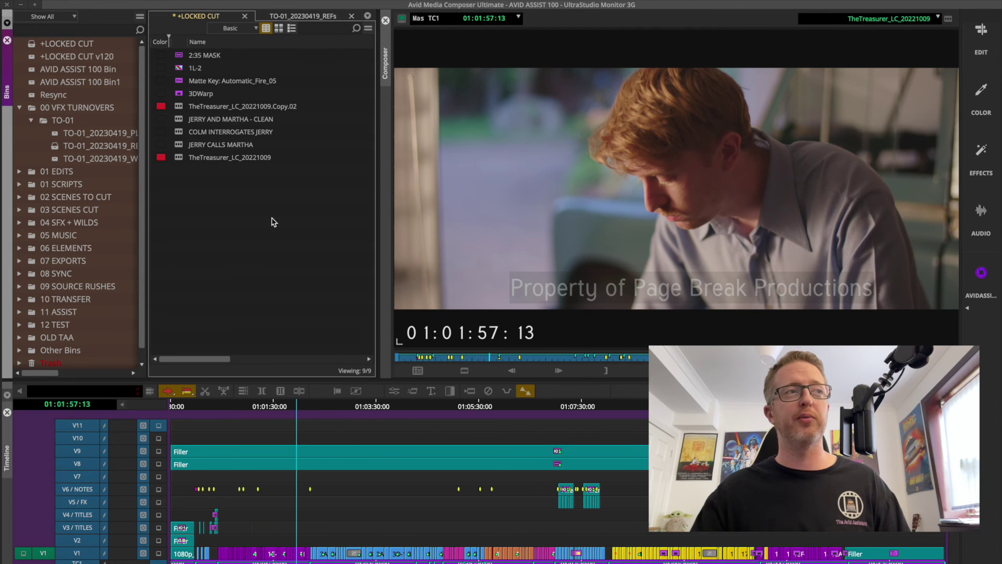
click(185, 57)
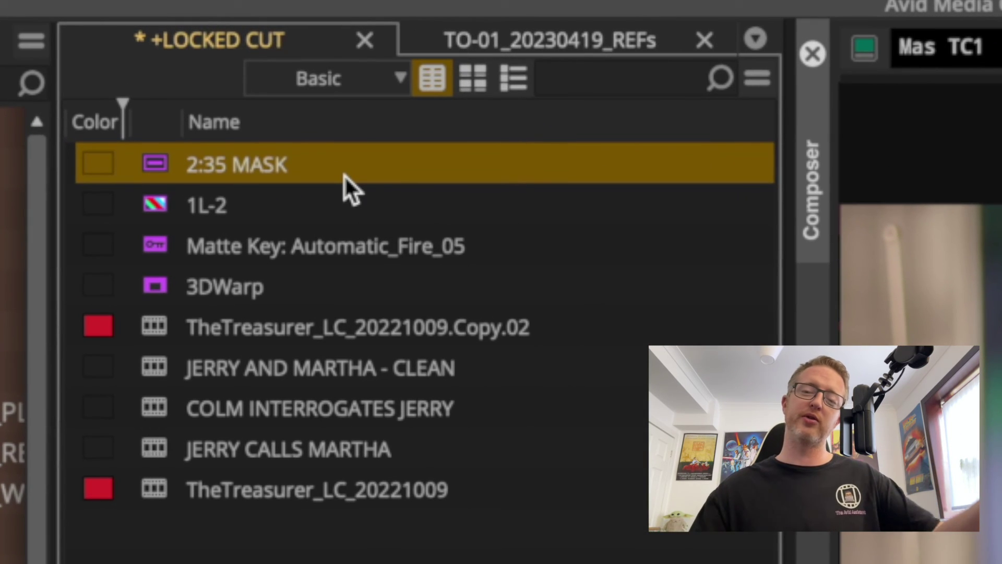